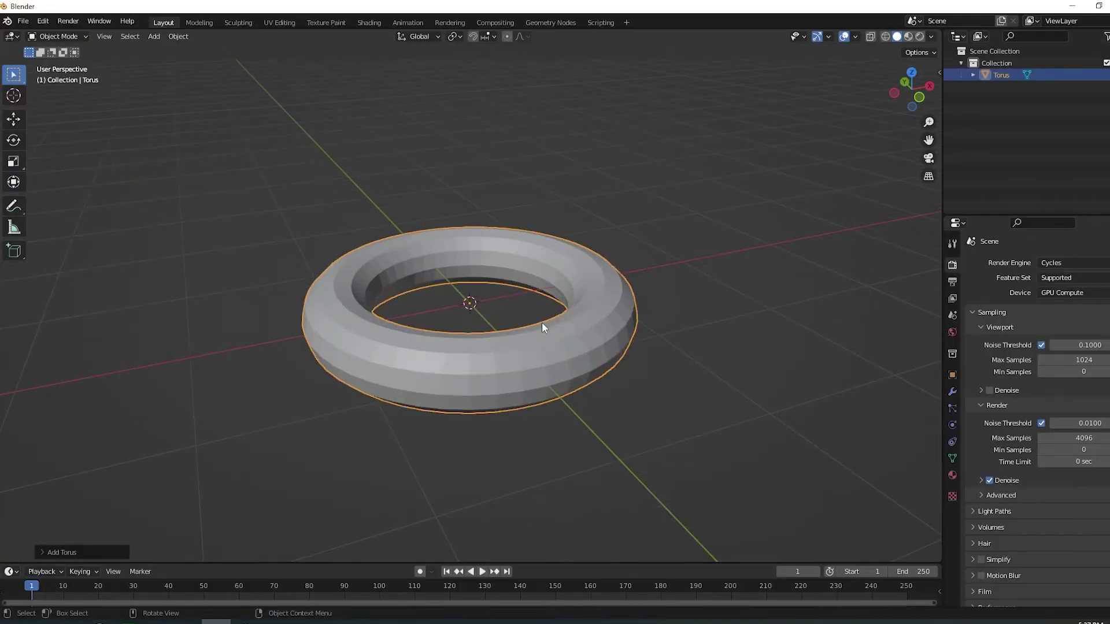
Set the new torus's major radius to 1.5 m and its minor radius to 0.39 m.
left_click(87, 549)
left_click(192, 388)
left_click(192, 388)
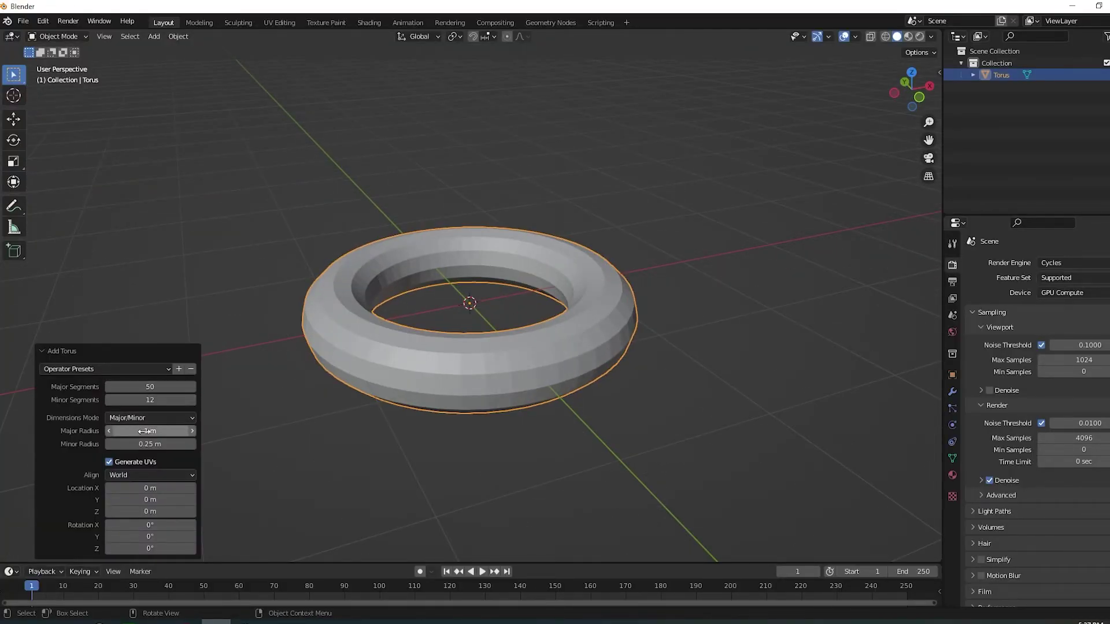
left_click_drag(142, 430, 163, 444)
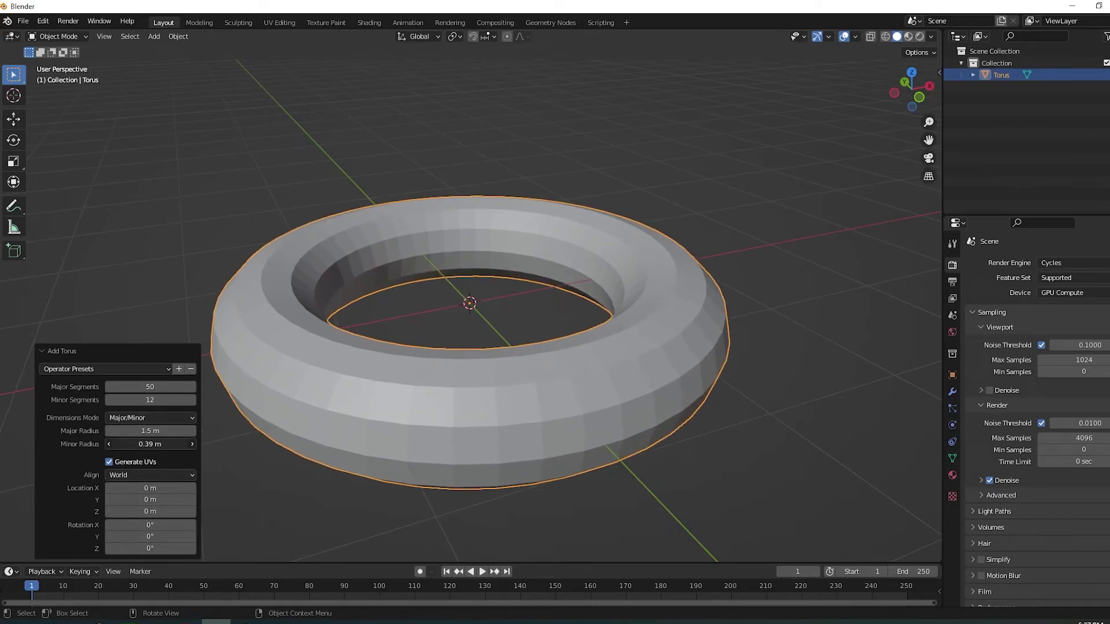
In Edit Mode, scale the whole torus mesh along Z by about 1.864 to make it taller.
key("Tab")
middle_click_drag(659, 346, 653, 370)
middle_click_drag(770, 390, 711, 338)
scroll(712, 338, "down", 3)
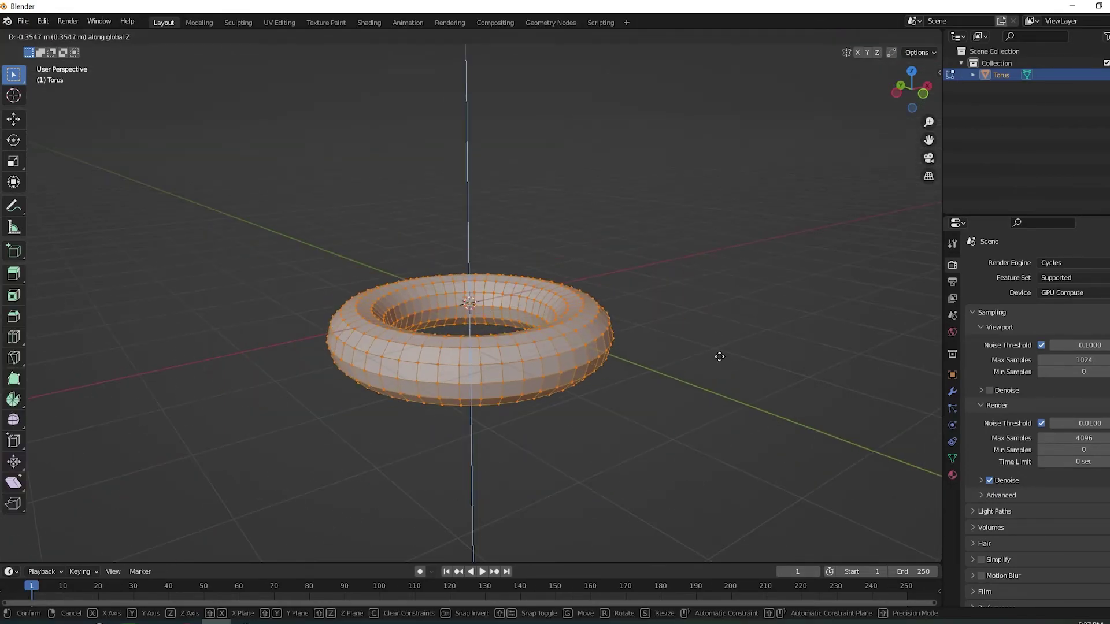
key("s")
left_click(817, 316)
Scale the torus mesh in the horizontal plane, leaving out Z, and return to Object Mode.
key("s")
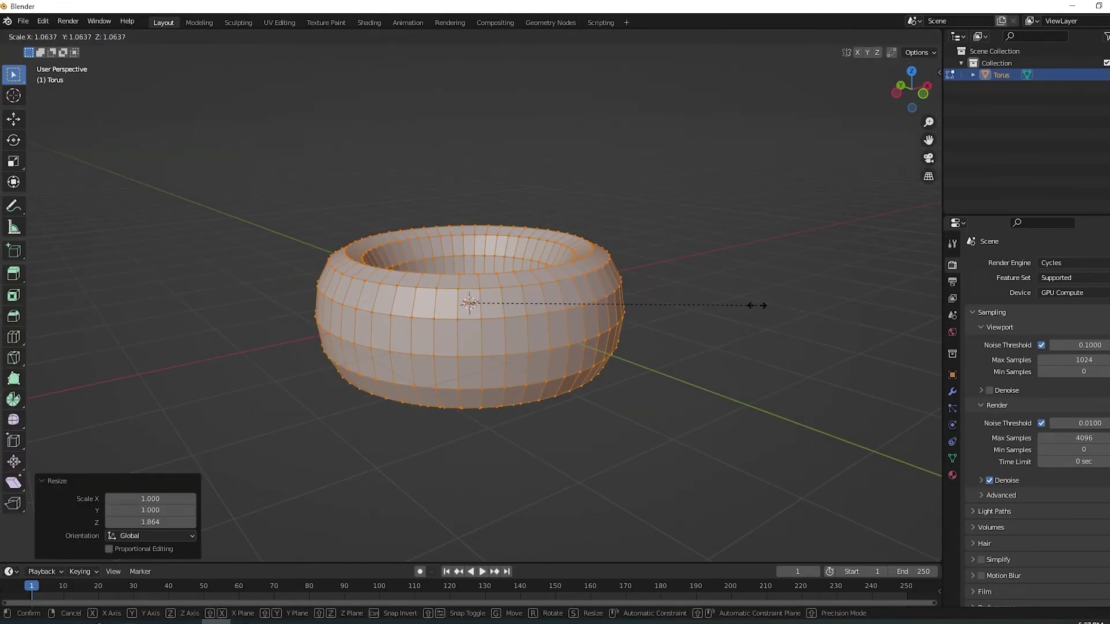
key("shift+z")
key("z")
left_click(885, 310)
key("Tab")
Add a Subdivision Surface modifier to the torus with viewport level 2.
middle_click_drag(726, 321, 792, 370)
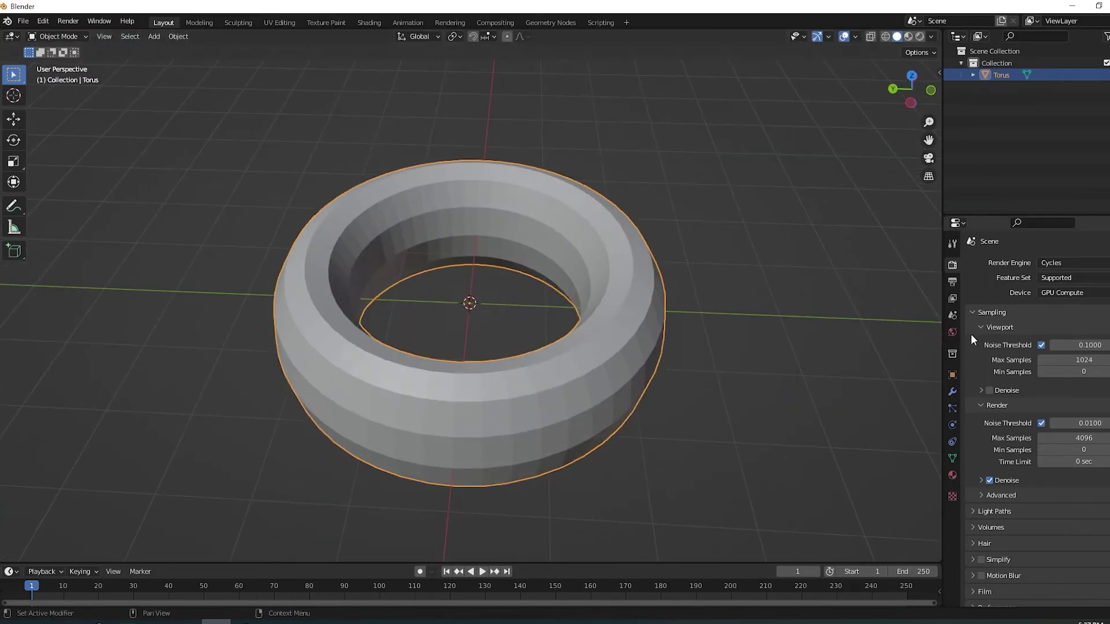
left_click(952, 392)
left_click(1013, 263)
left_click(901, 480)
middle_click_drag(716, 399, 692, 364)
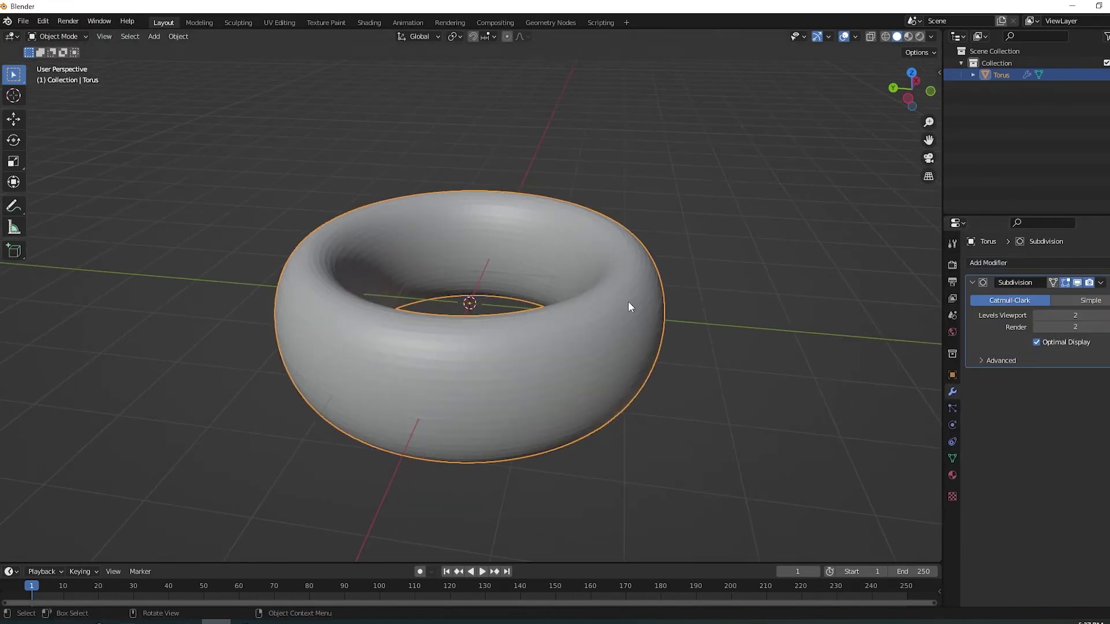
Scale the torus's inner edge loop outward by about 1.29 with smooth proportional editing to thin the band, and return to Object Mode.
middle_click_drag(628, 300, 490, 72)
key("Tab")
left_click(494, 265, "alt")
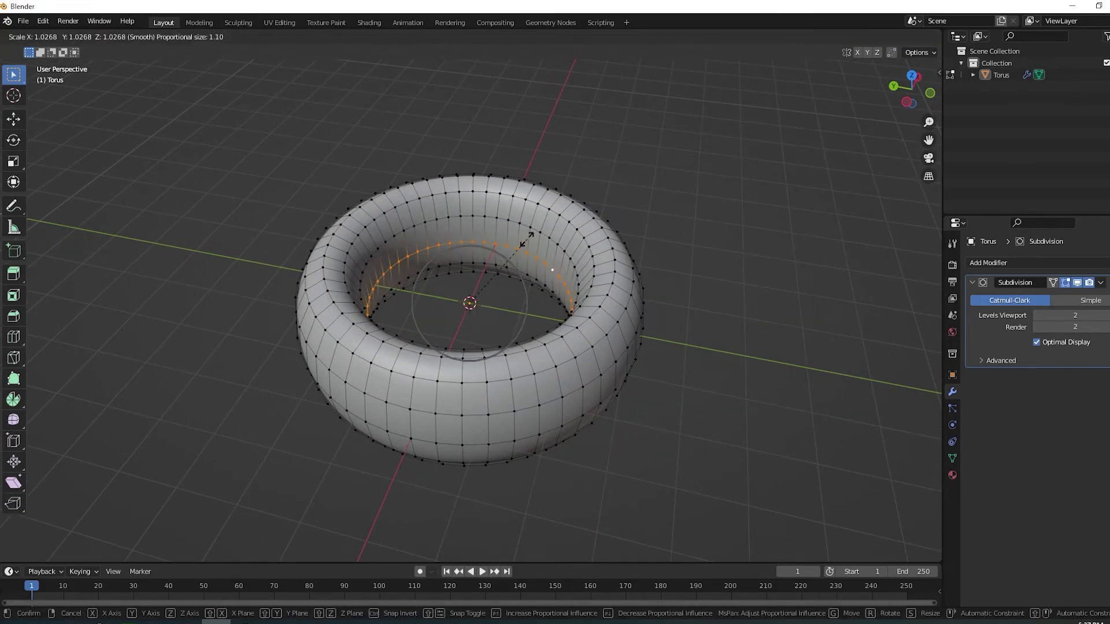
scroll(546, 236, "down", 3)
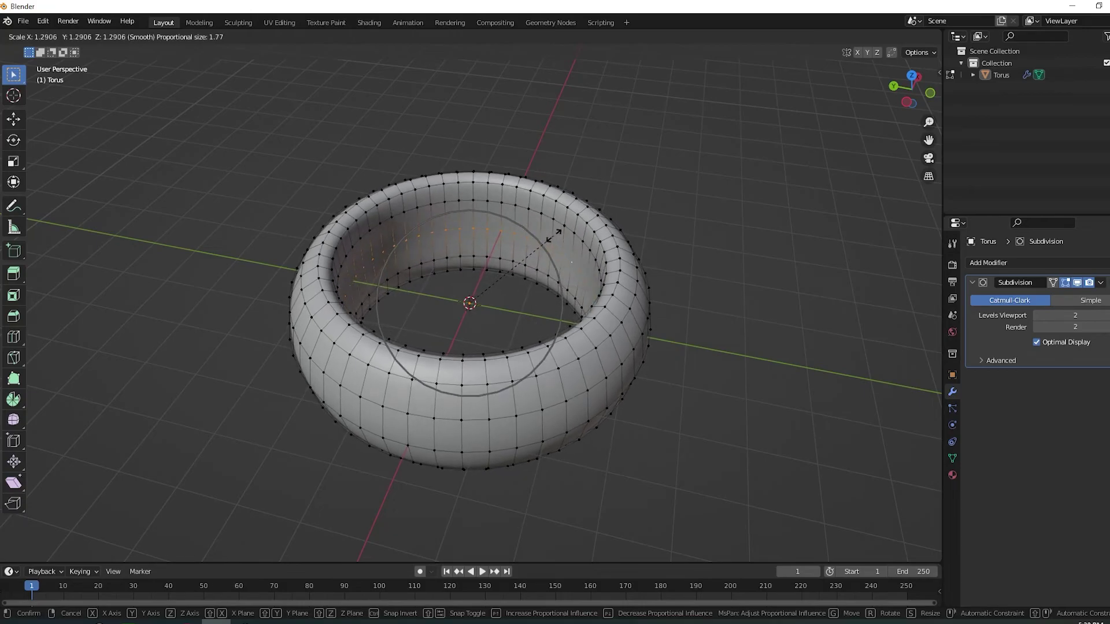
left_click(552, 237)
key("Tab")
left_click(690, 300)
middle_click_drag(692, 301, 472, 283)
scroll(453, 253, "down", 8)
scroll(570, 290, "up", 5)
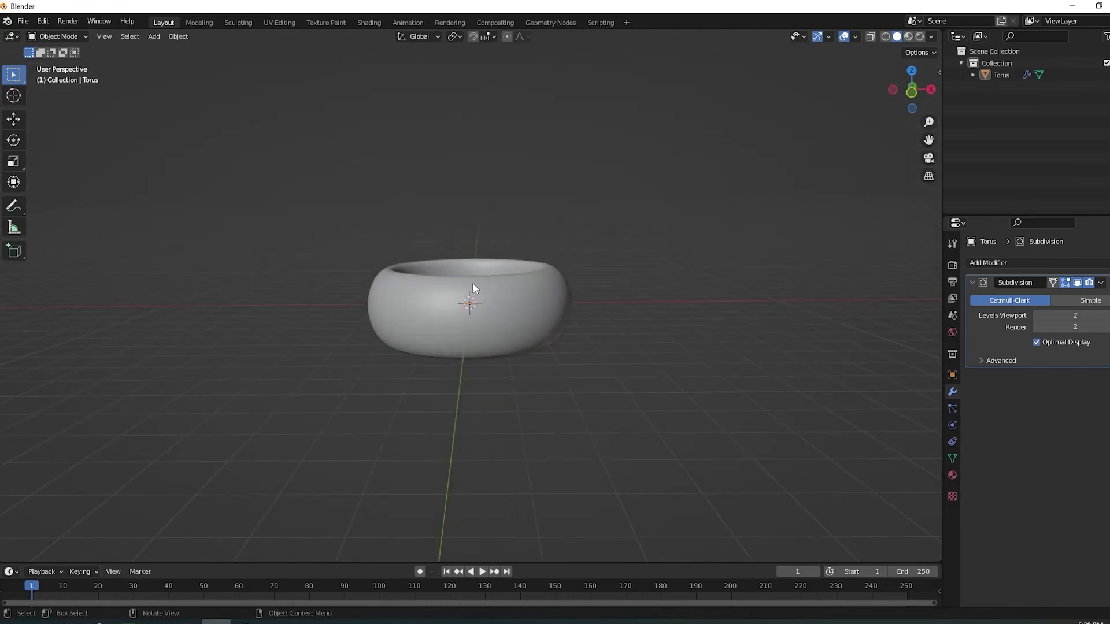
Select the ring's top edge loop and one cross-section loop, and use them as seams to unwrap the mesh.
left_click(599, 284)
middle_click_drag(641, 275, 689, 283)
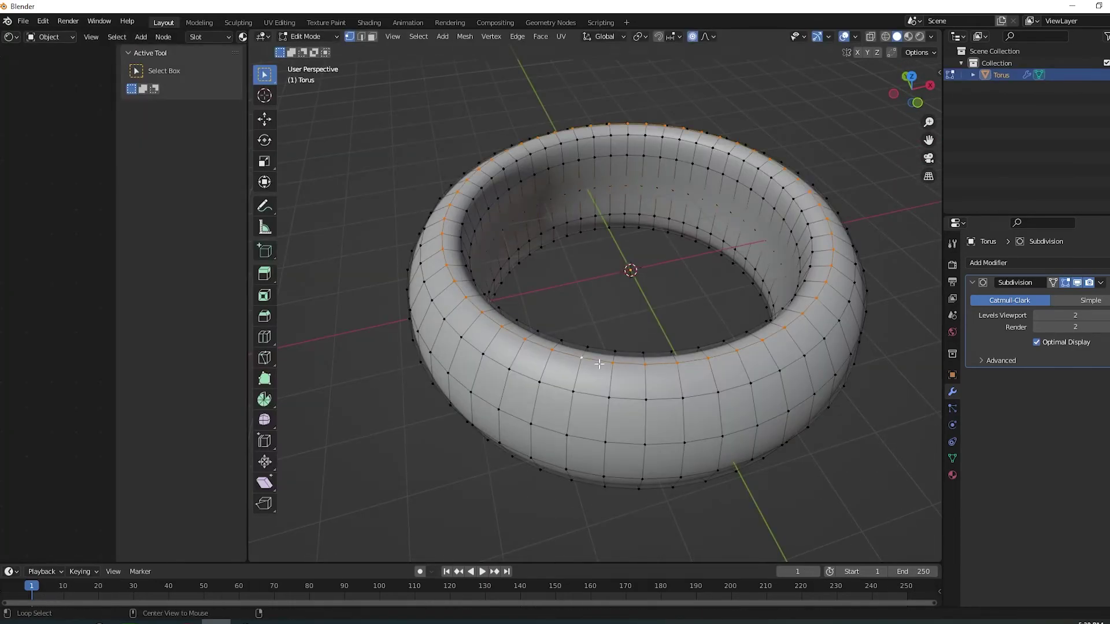
middle_click_drag(599, 363, 702, 303)
left_click(569, 202, "alt")
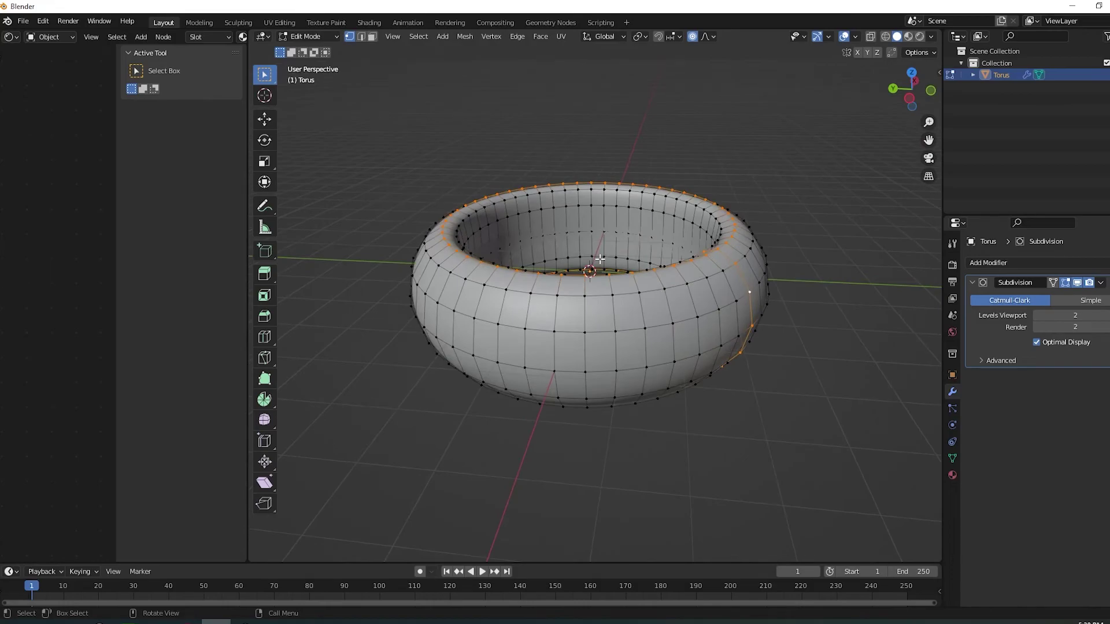
right_click(585, 359)
key("Escape")
key("u")
left_click(532, 400)
middle_click_drag(532, 400, 520, 358)
Return to Object Mode and switch the viewport shading to Rendered.
key("Tab")
key("z")
key("KP_1")
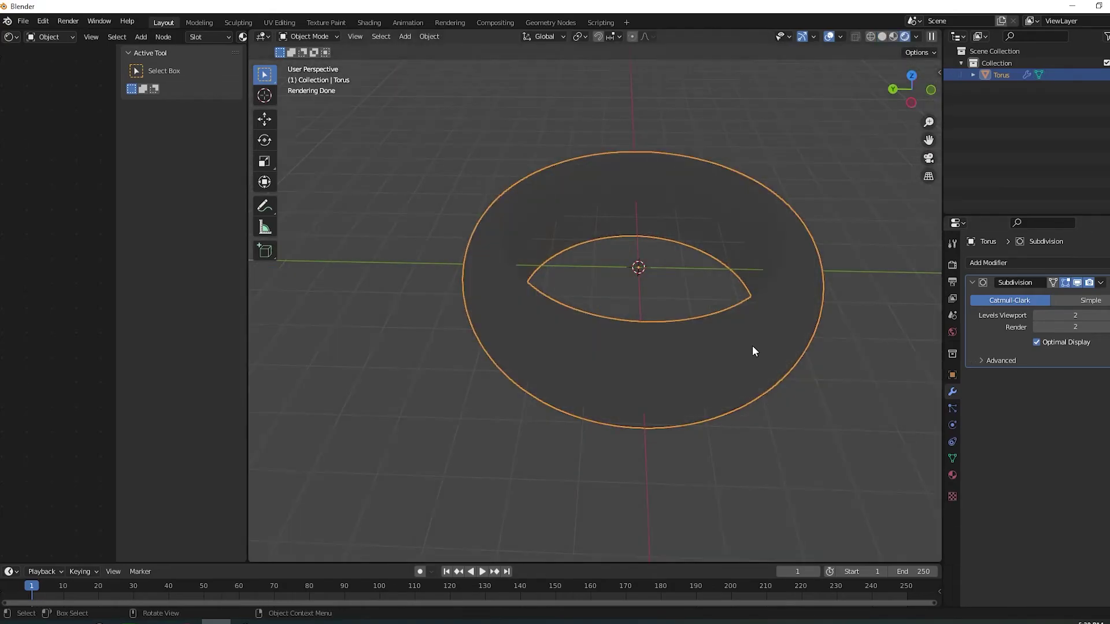
Add a plane, move it down along Z beneath the ring, and scale it by about 11.449 as a floor.
key("shift+a")
left_click(783, 317)
key("g")
key("z")
left_click(639, 341)
key("s")
left_click(646, 358)
middle_click_drag(734, 297, 794, 354)
Set the world color to an Environment Texture and load fireplace_4k.exr from the Blender renders\HDR folder.
left_click(952, 332)
left_click(1038, 319)
left_click(1038, 337)
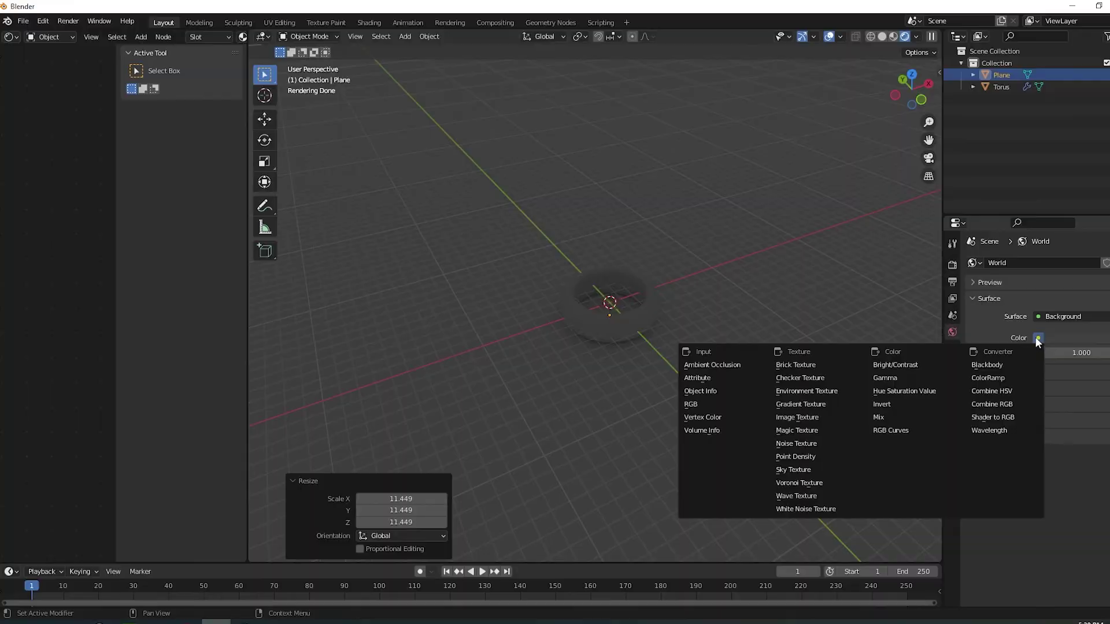
left_click(778, 396)
left_click(1101, 354)
left_click(312, 192)
double_click(622, 226)
double_click(442, 220)
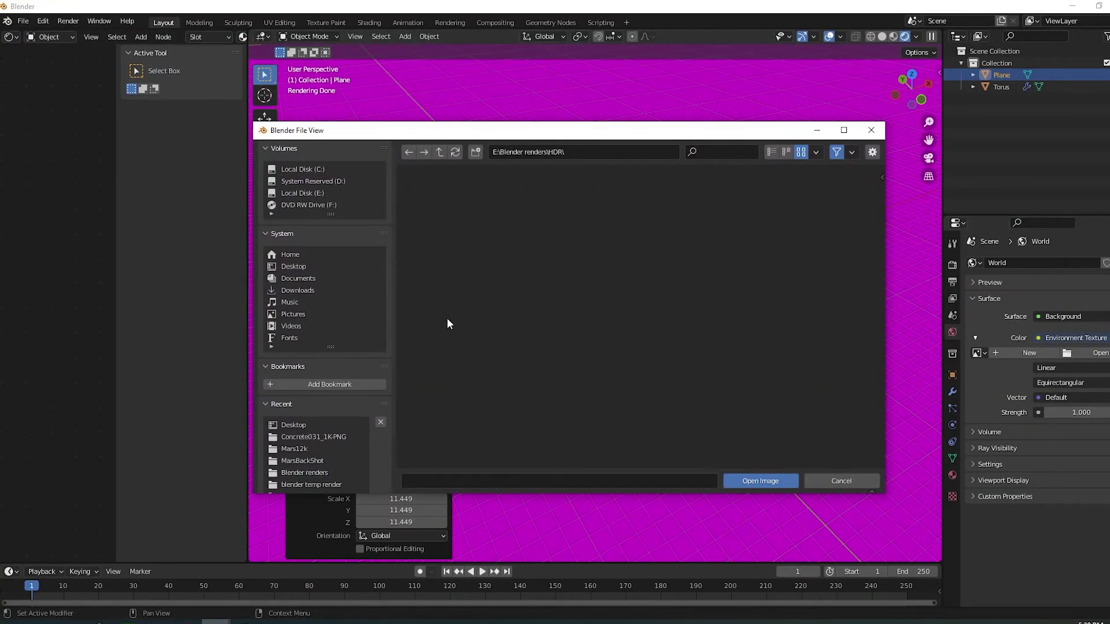
double_click(532, 312)
Select the ring and replace the world environment image with cayley_interior_4k.hdr.
scroll(607, 335, "up", 3)
left_click(606, 335)
middle_click_drag(606, 335, 691, 303)
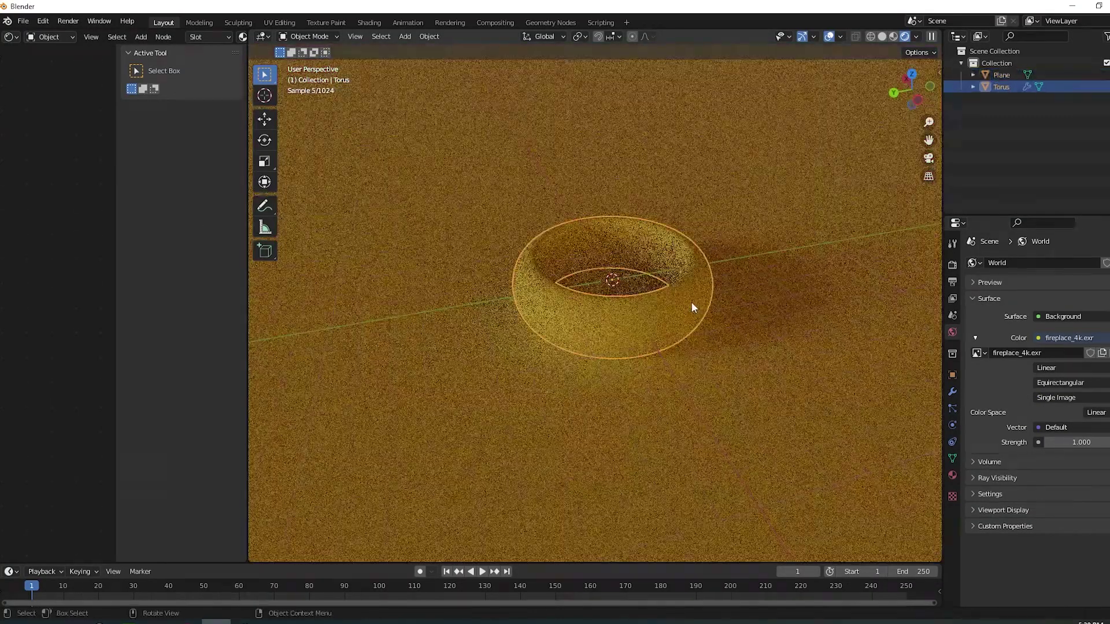
scroll(691, 302, "up", 1)
left_click(1108, 353)
double_click(539, 220)
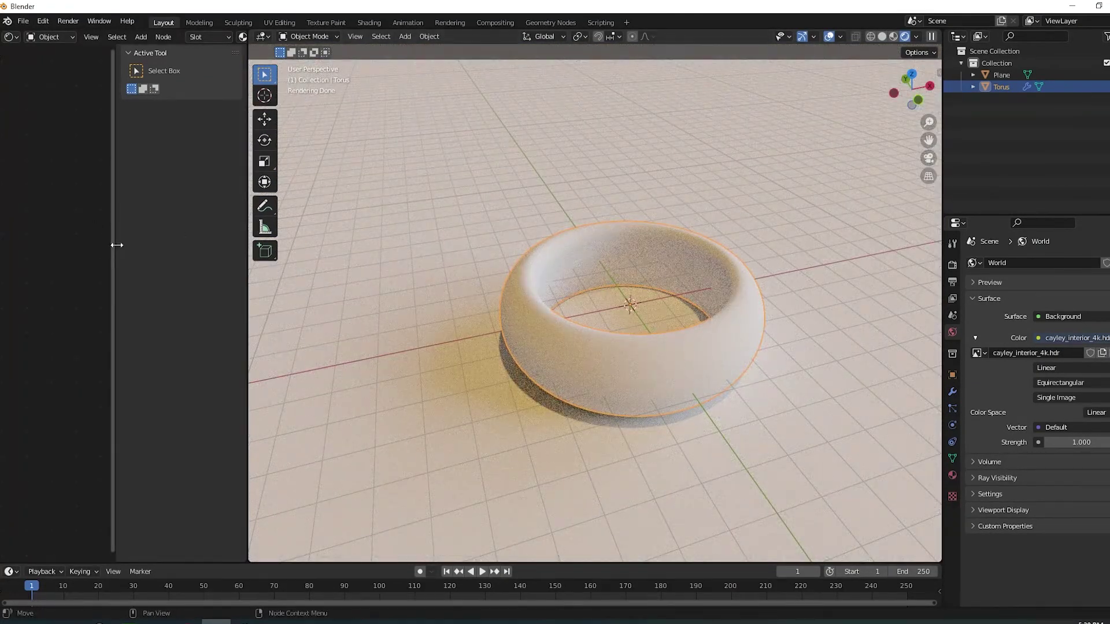
Widen the shader editor and create a new material named Ring on the torus.
left_click_drag(117, 245, 314, 254)
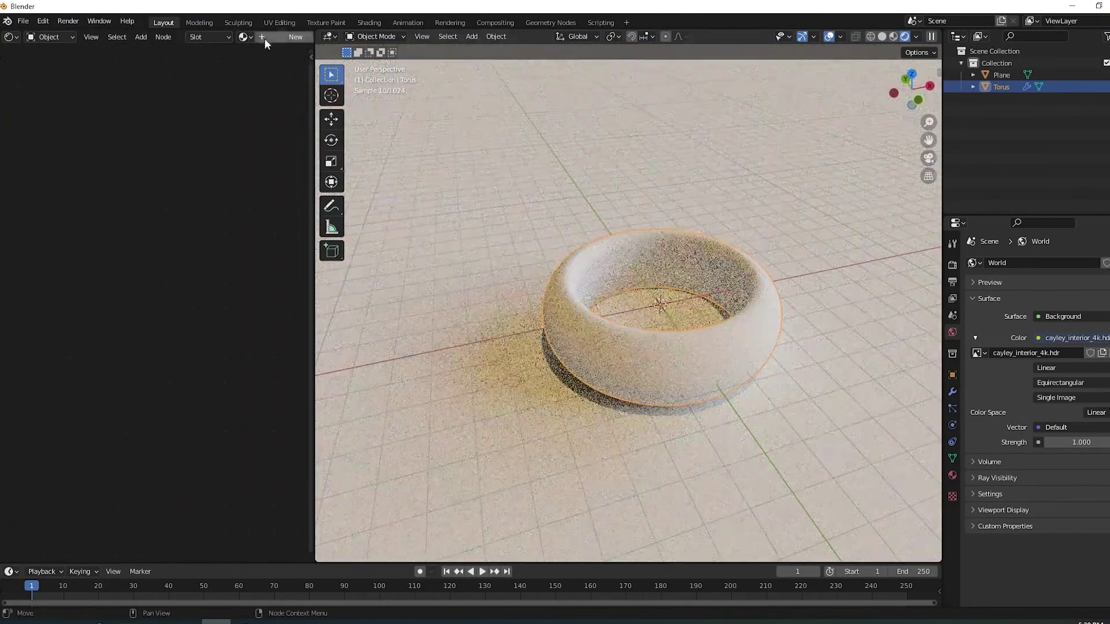
left_click_drag(315, 64, 367, 65)
left_click(290, 38)
left_click(344, 37)
key("Return")
scroll(148, 237, "up", 8)
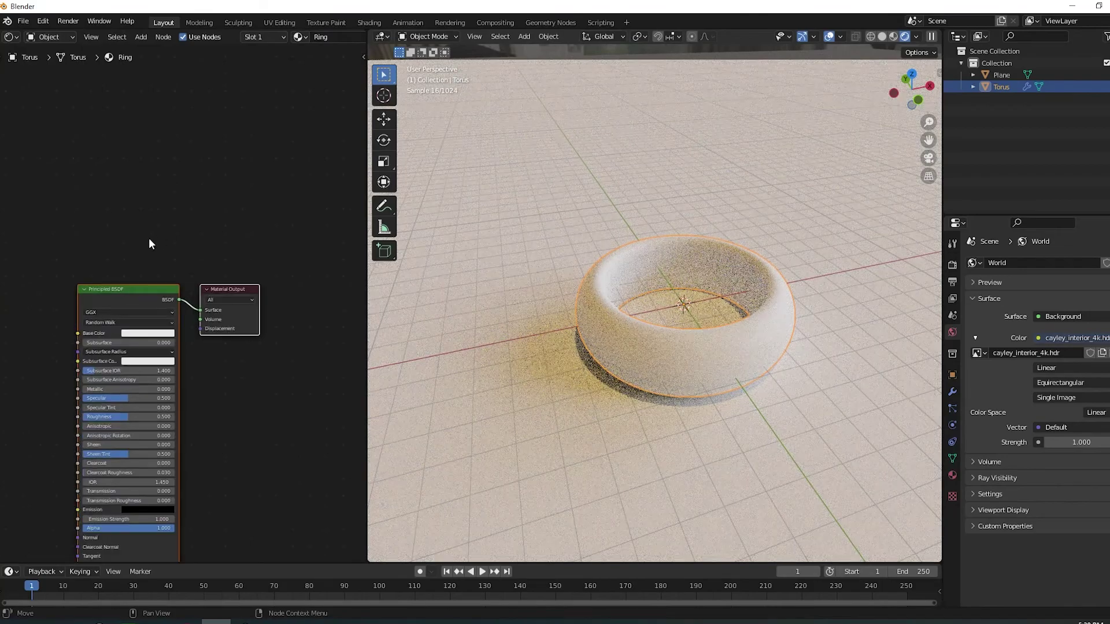
Add an Image Texture node and space it apart from the Principled BSDF node.
middle_click_drag(148, 237, 145, 162)
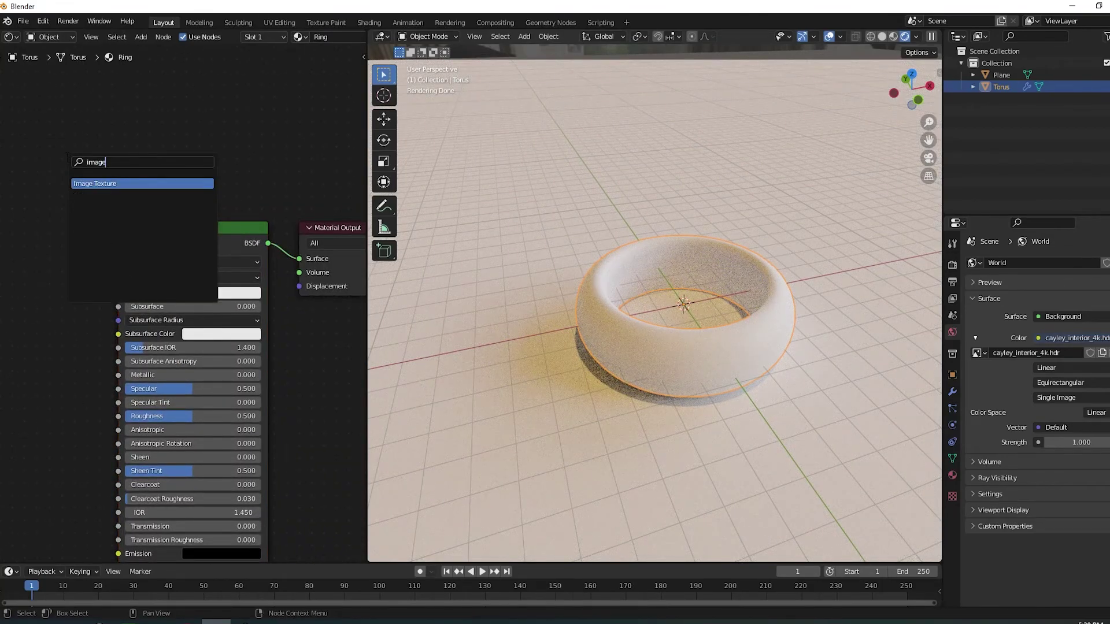
key("Return")
left_click(17, 190)
scroll(63, 220, "down", 7)
left_click_drag(111, 240, 21, 256)
middle_click_drag(244, 203, 204, 85)
left_click_drag(175, 136, 128, 122)
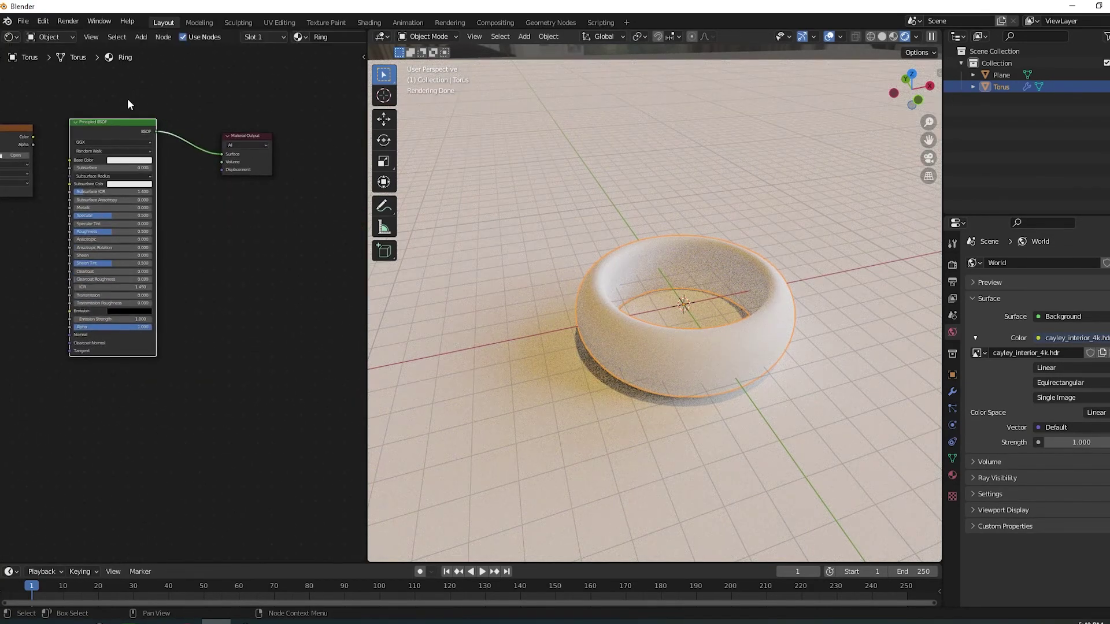
scroll(131, 99, "left", 3)
Start loading an image into the Image Texture node and open the Blender projects folder on drive E.
key("shift+a")
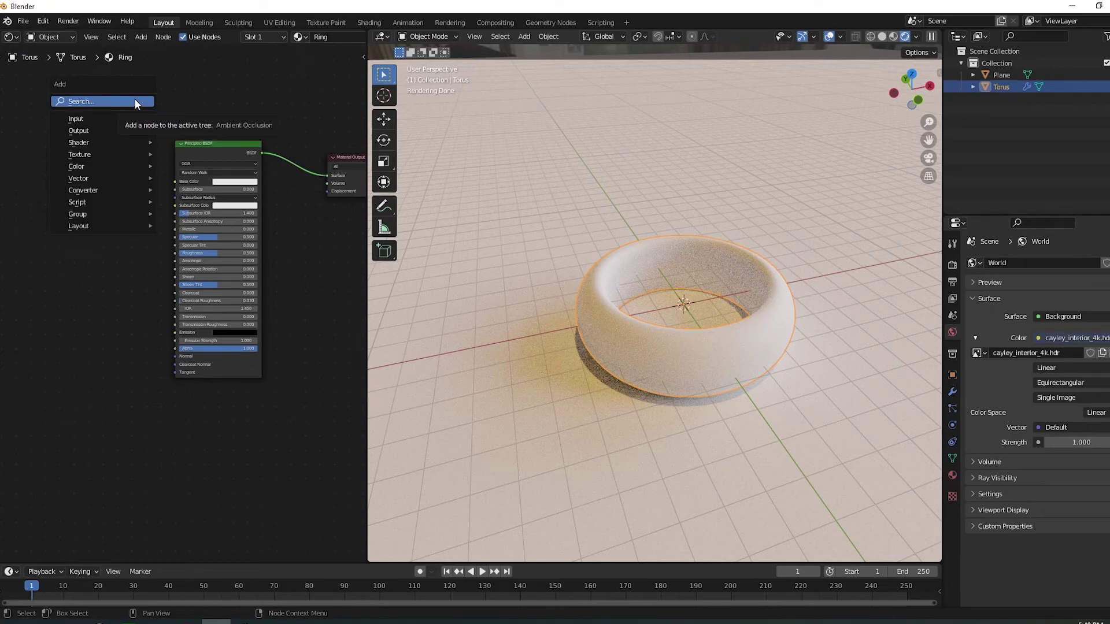
key("Escape")
left_click(118, 176)
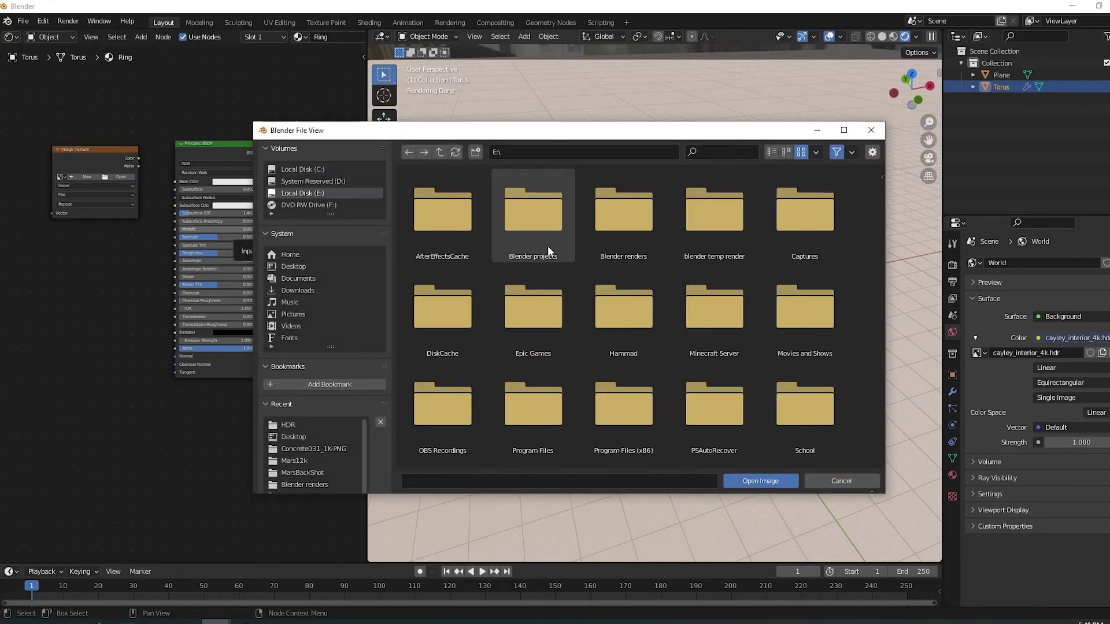
double_click(544, 229)
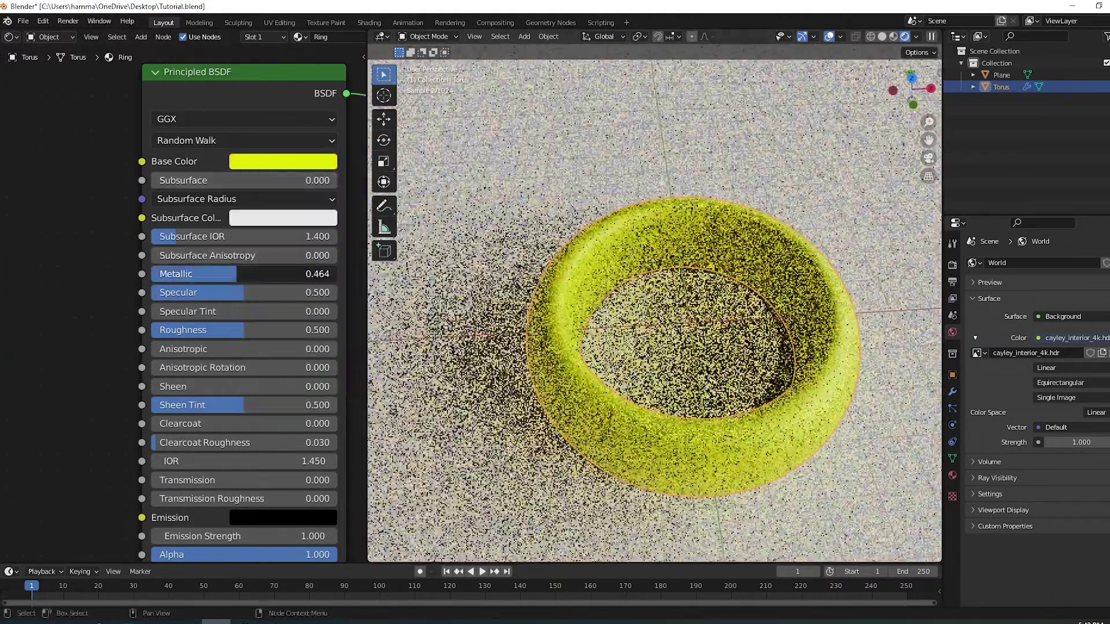
Set the ring material's Metallic to 1.000 and darken its yellow Base Color to an olive tone.
left_click_drag(243, 274, 350, 275)
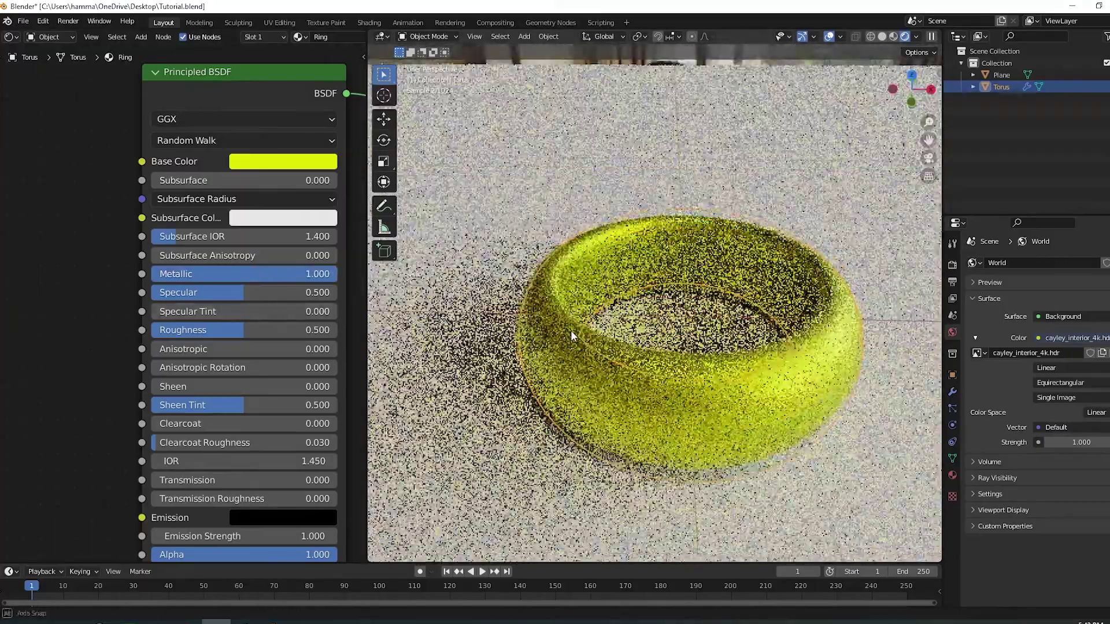
left_click(283, 161)
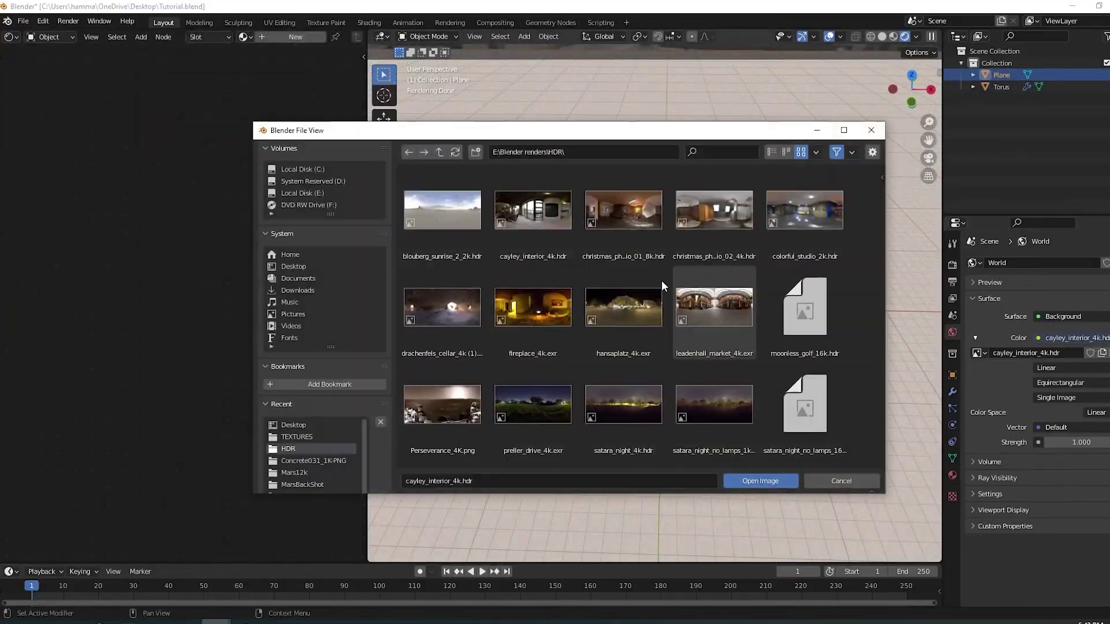
Load fireplace_4k.exr as the world environment image and select the ring.
scroll(577, 289, "down", 2)
scroll(560, 283, "up", 2)
double_click(545, 273)
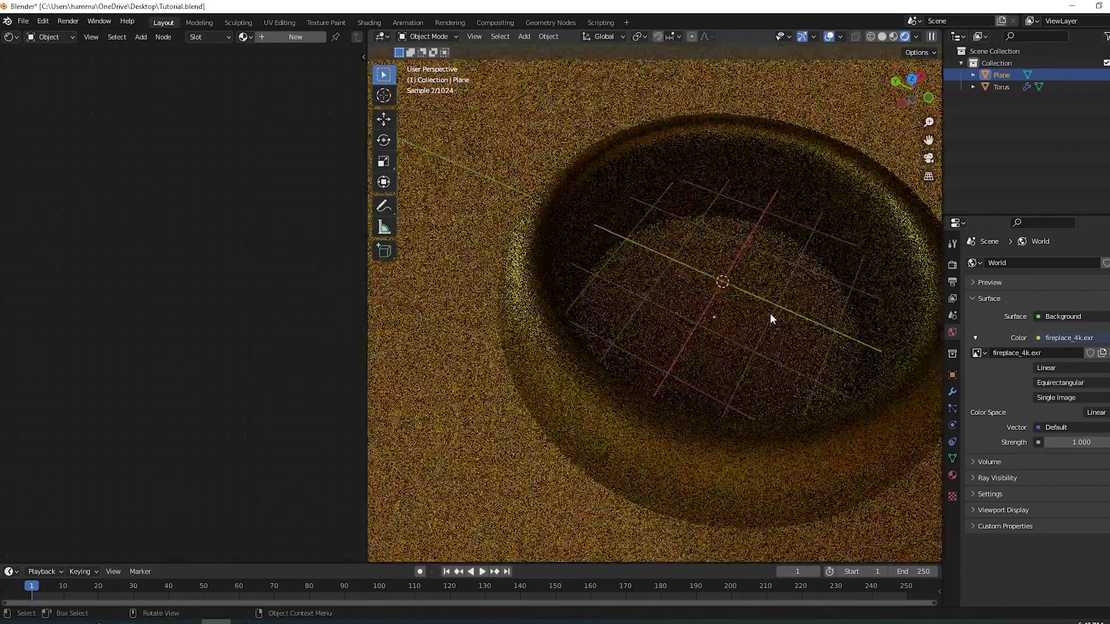
left_click(546, 321)
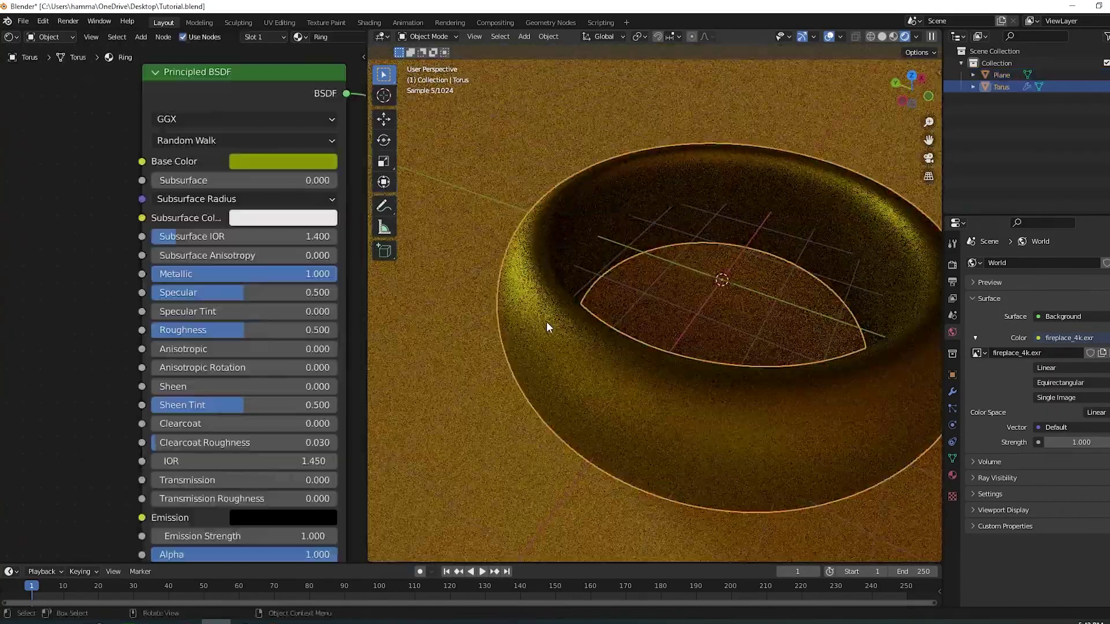
Add a ColorRamp node beside the Image Texture node in the Ring material.
scroll(546, 321, "down", 2)
scroll(120, 303, "down", 5)
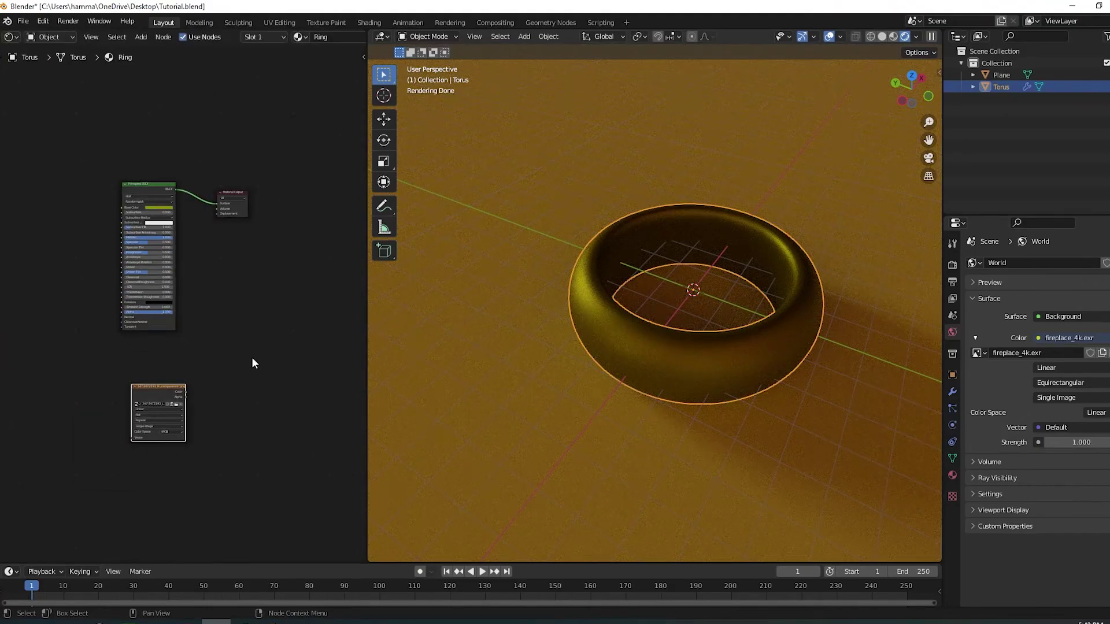
type("color")
key("Return")
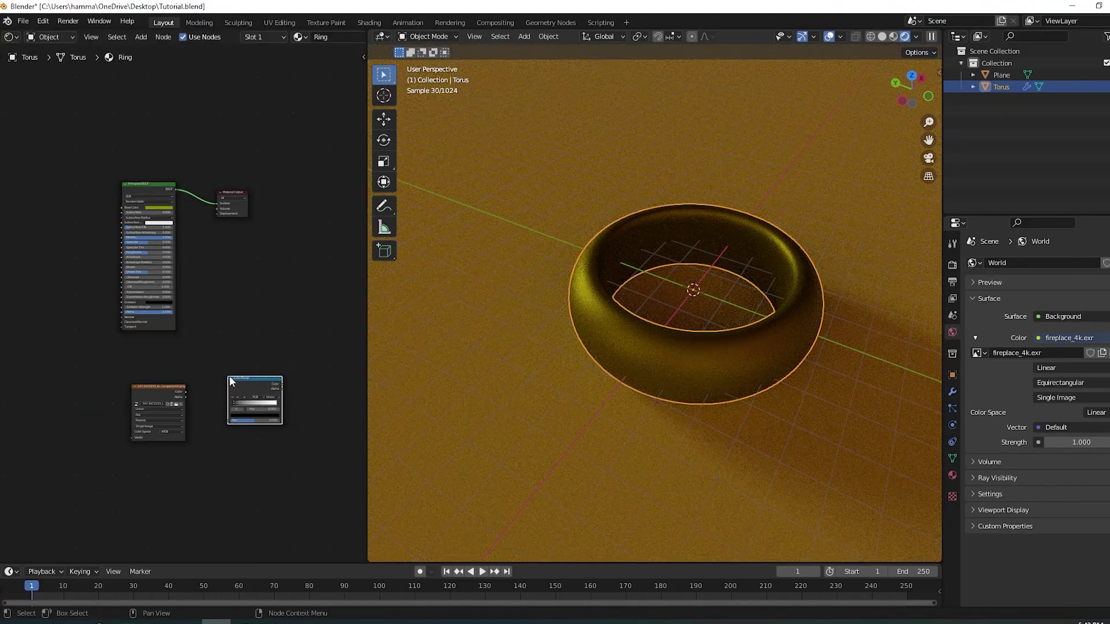
left_click(229, 376)
Connect the Image Texture's Color output to the ColorRamp's Fac input and adjust the node placement.
scroll(225, 436, "up", 3)
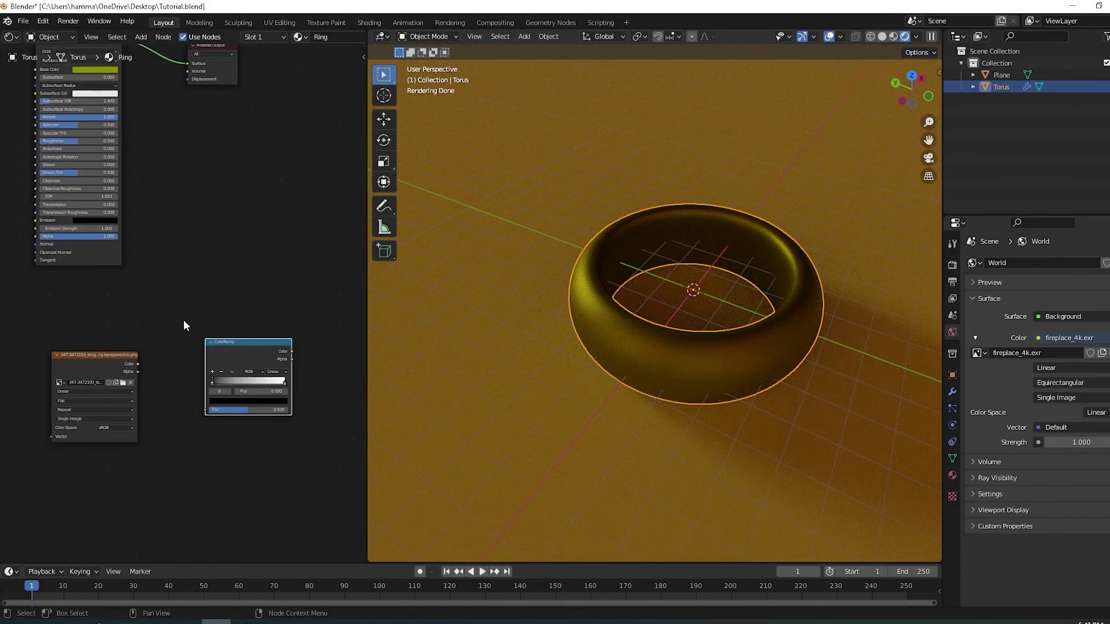
scroll(167, 387, "up", 2)
left_click_drag(214, 460, 215, 460)
left_click_drag(287, 357, 251, 363)
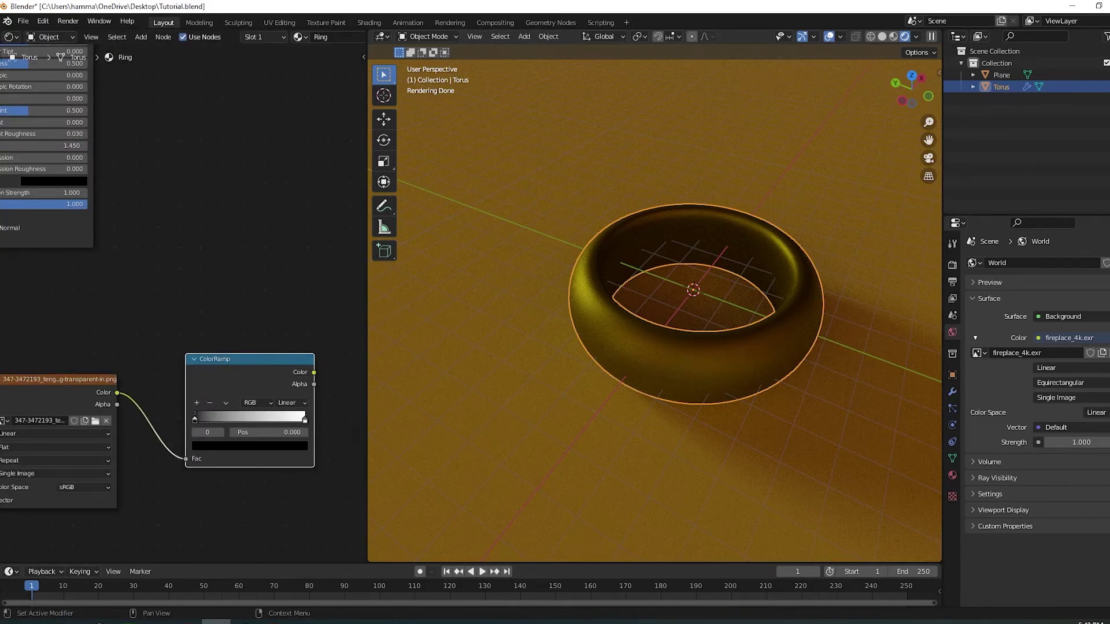
Add a Mix Shader node and insert it between the Principled BSDF and the Material Output.
scroll(212, 230, "down", 3)
key("shift+a")
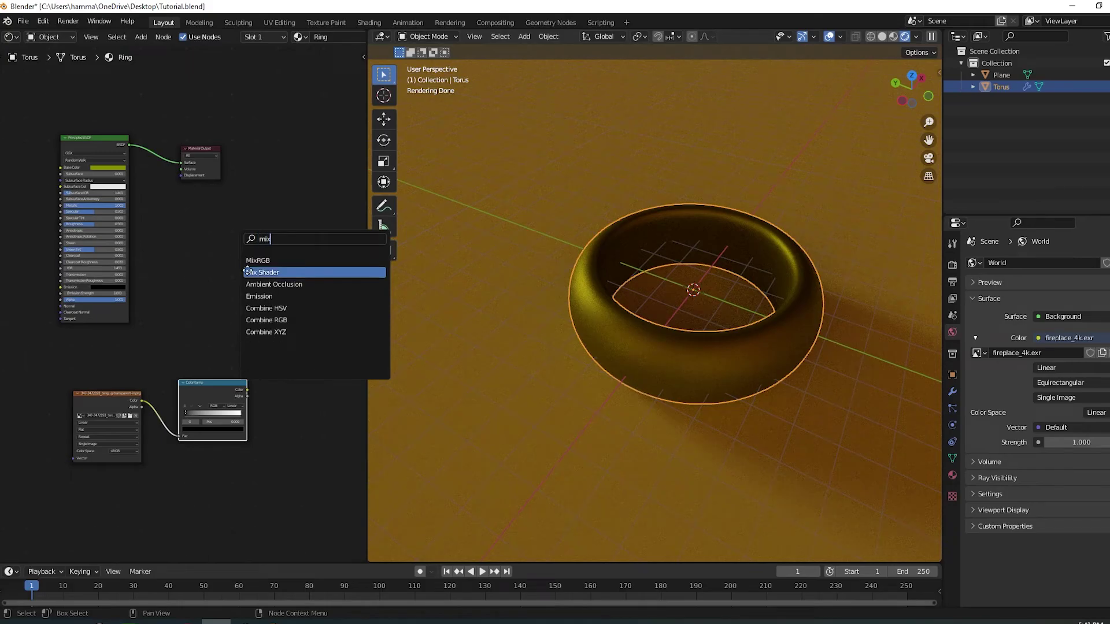
left_click(247, 272)
left_click(193, 210)
left_click_drag(192, 205, 233, 152)
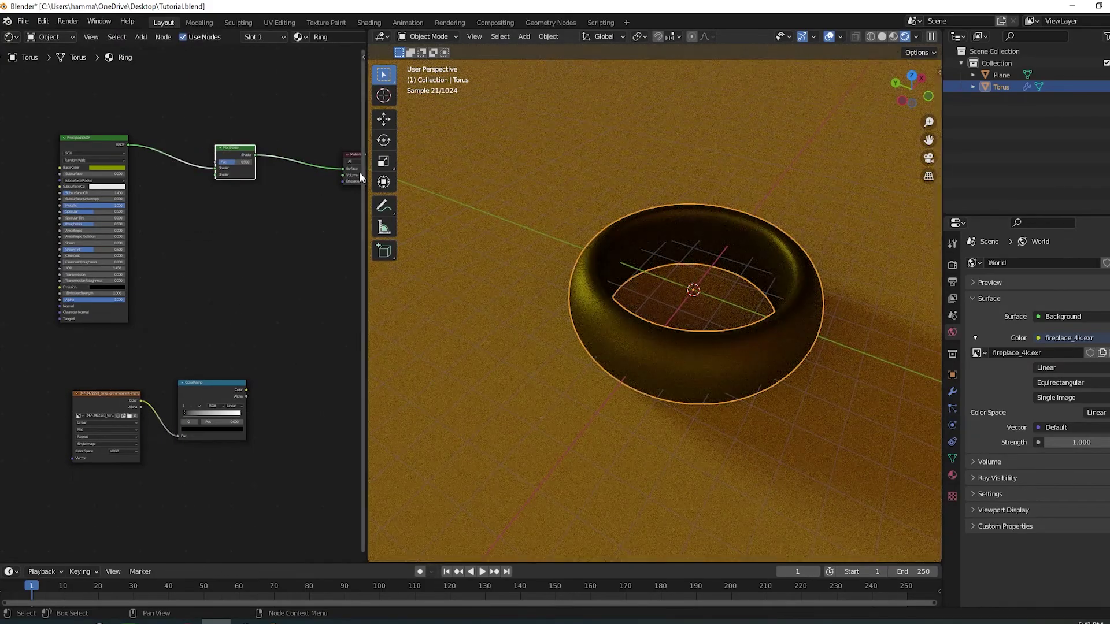
Preview the ColorRamp node's output directly on the ring.
scroll(249, 339, "up", 3)
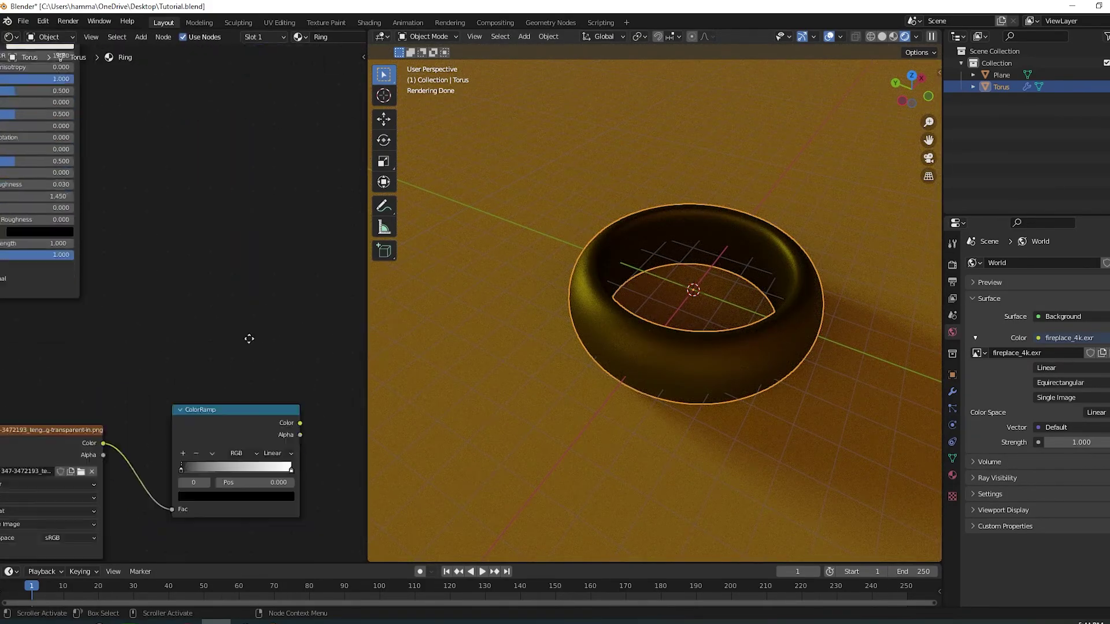
middle_click_drag(249, 338, 221, 245)
scroll(184, 312, "up", 5)
middle_click_drag(98, 473, 95, 418)
left_click(224, 276, "ctrl+shift")
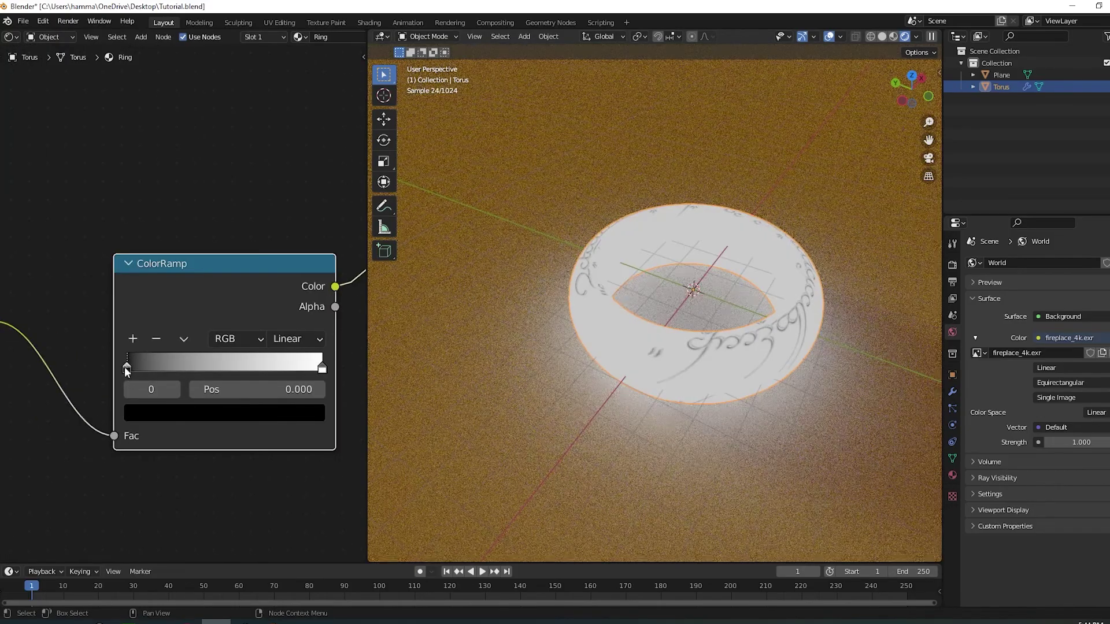
Split the node editor into two stacked areas and move the ColorRamp's black stop to position 0.645.
left_click_drag(127, 368, 179, 377)
left_click_drag(2, 560, 2, 367)
middle_click_drag(161, 447, 158, 357)
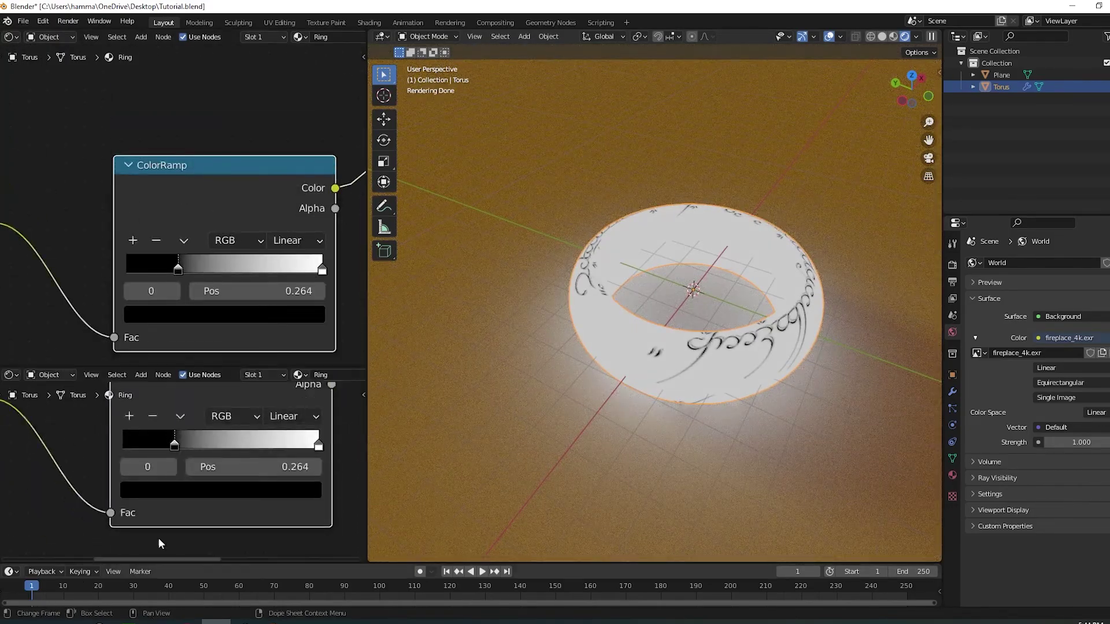
left_click_drag(174, 445, 251, 447)
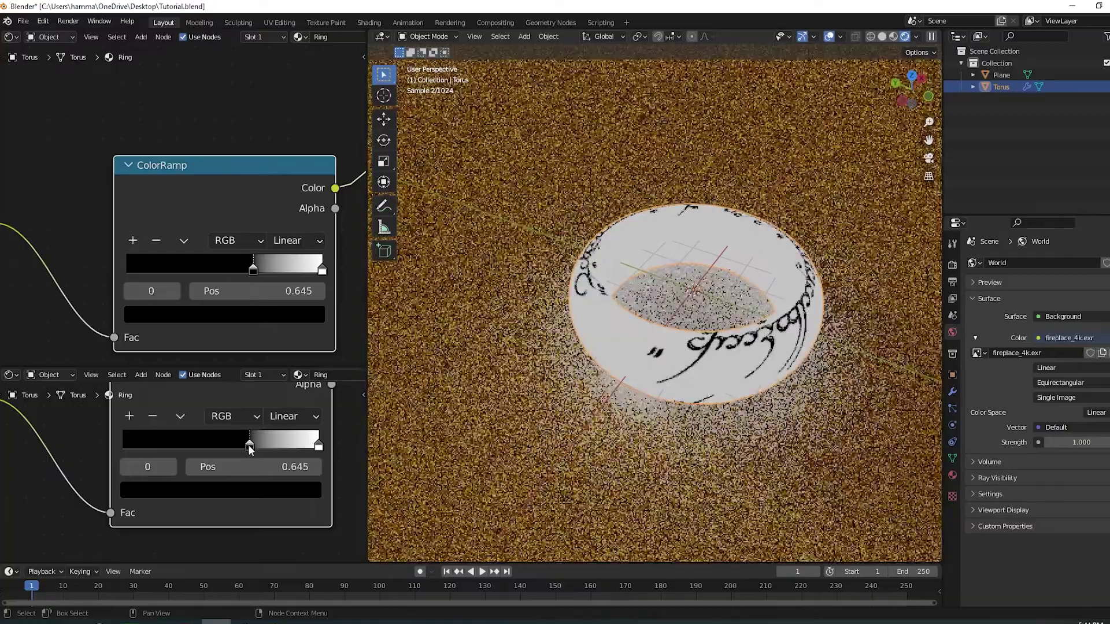
Colour the ColorRamp's first stop bright yellow-green and make its second stop black at position 0.705.
left_click(230, 490)
left_click_drag(279, 295, 279, 240)
left_click_drag(162, 308, 133, 313)
left_click(318, 445)
left_click(278, 490)
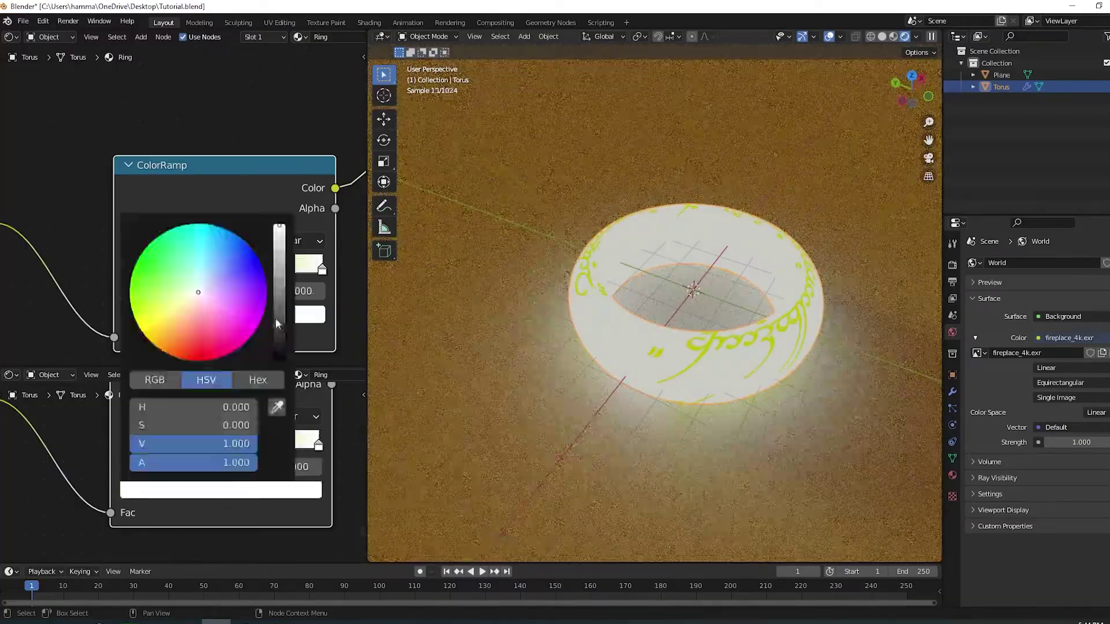
left_click_drag(277, 318, 279, 361)
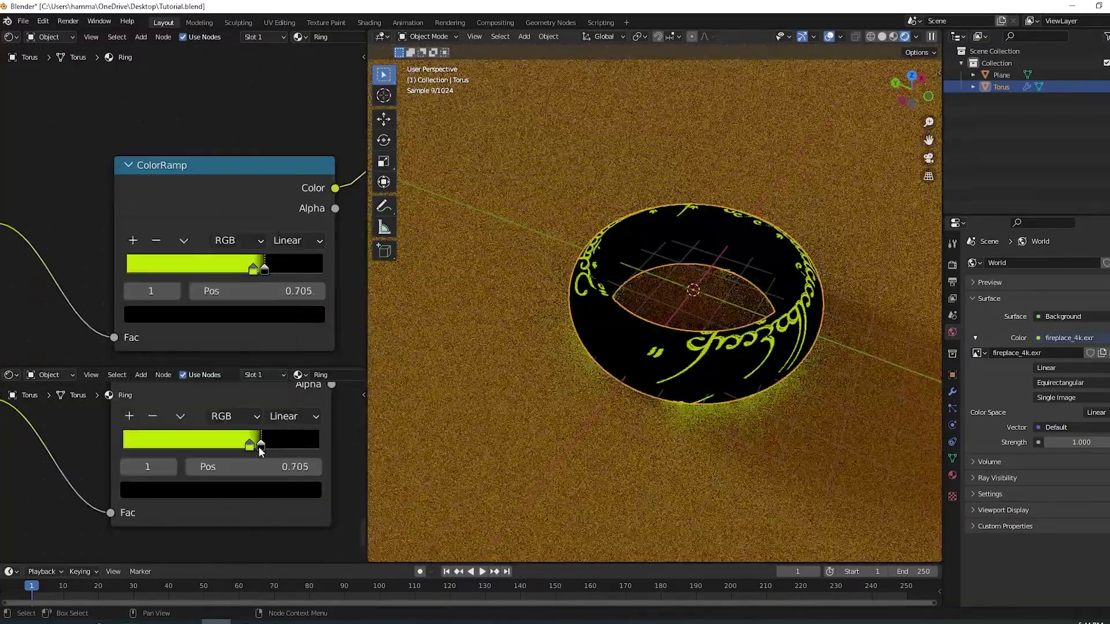
Turn the upper node area into a UV editor showing the tengwar inscription image.
left_click(12, 37)
left_click(132, 199)
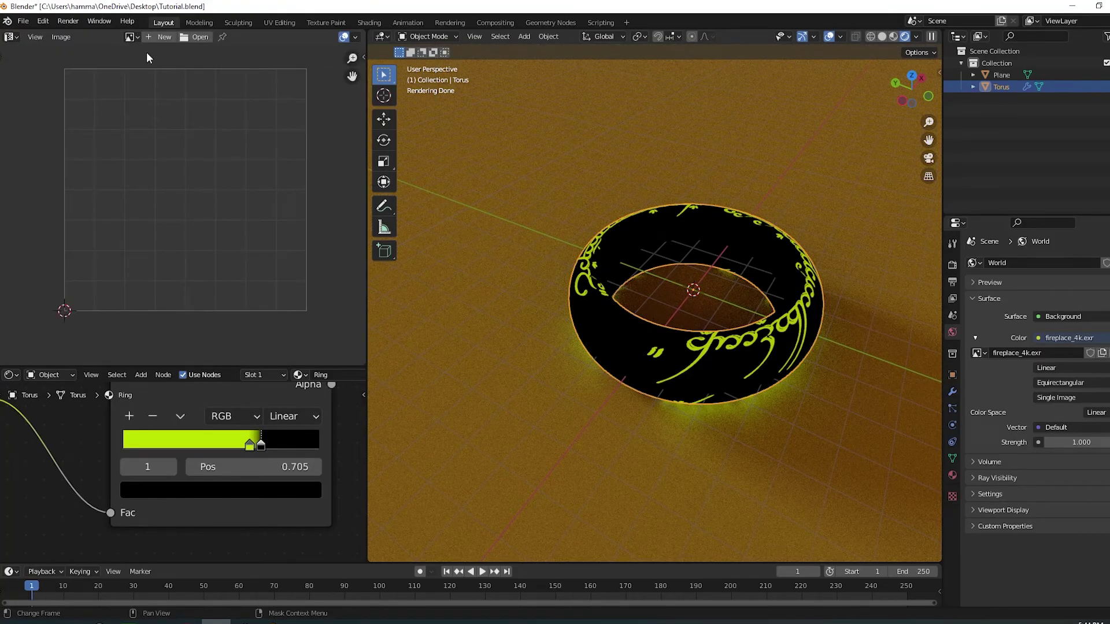
left_click(132, 37)
left_click(163, 53)
scroll(180, 199, "down", 5)
Select the whole torus mesh in Edit Mode and Unwrap it.
key("Tab")
key("a")
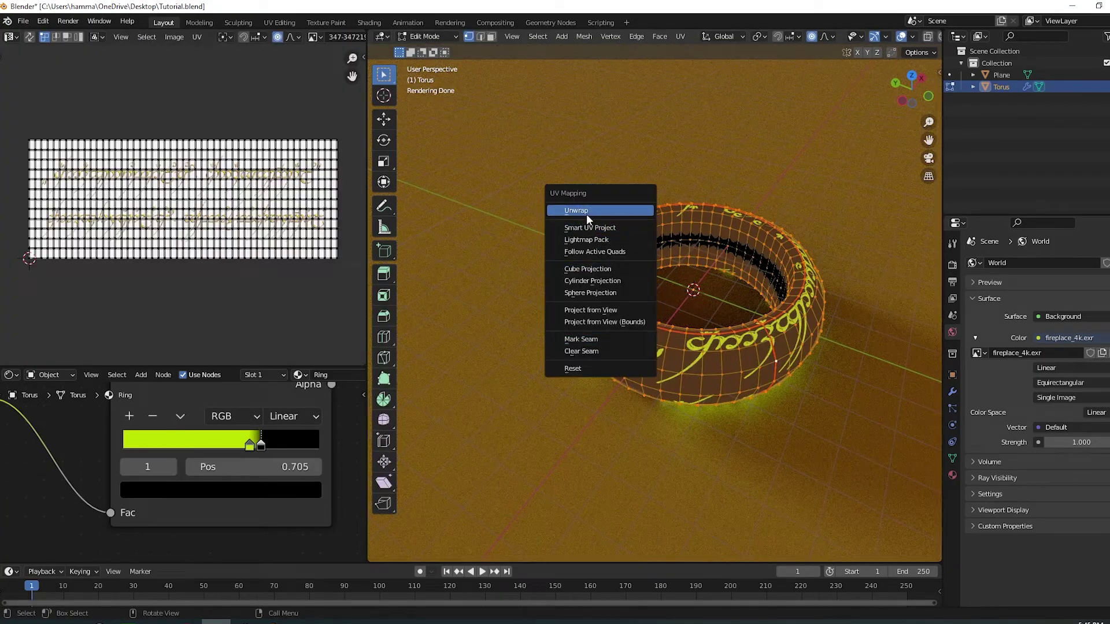
left_click(581, 211)
key("g")
right_click(165, 228)
left_click(156, 234)
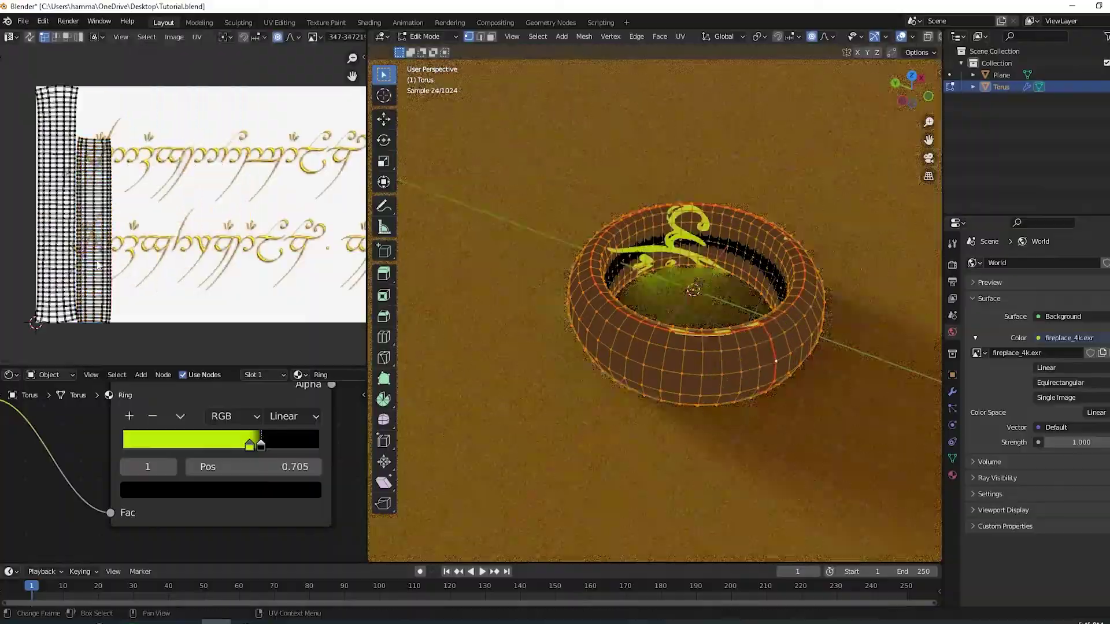
Rotate both UV islands 90 degrees and move them to the upper part of the inscription image.
key("l")
key("g")
right_click(118, 229)
type("l")
type("90")
key("Return")
key("g")
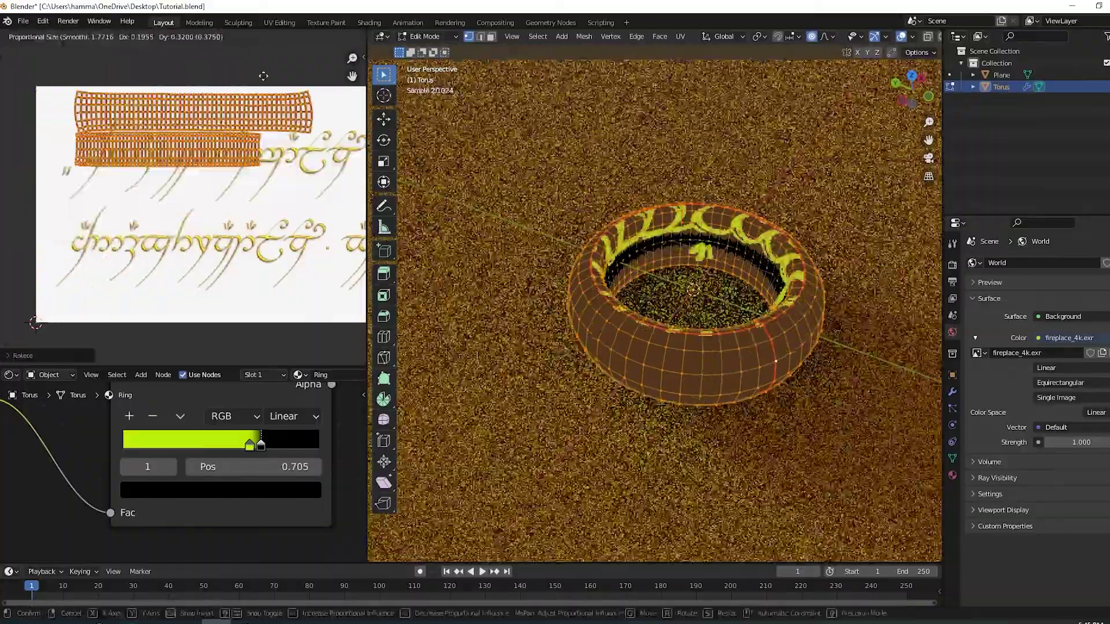
left_click(273, 104)
Scale up the UV islands and position them over the two inscription lines.
scroll(223, 224, "down", 4)
key("s")
left_click(246, 221)
key("g")
left_click(318, 238)
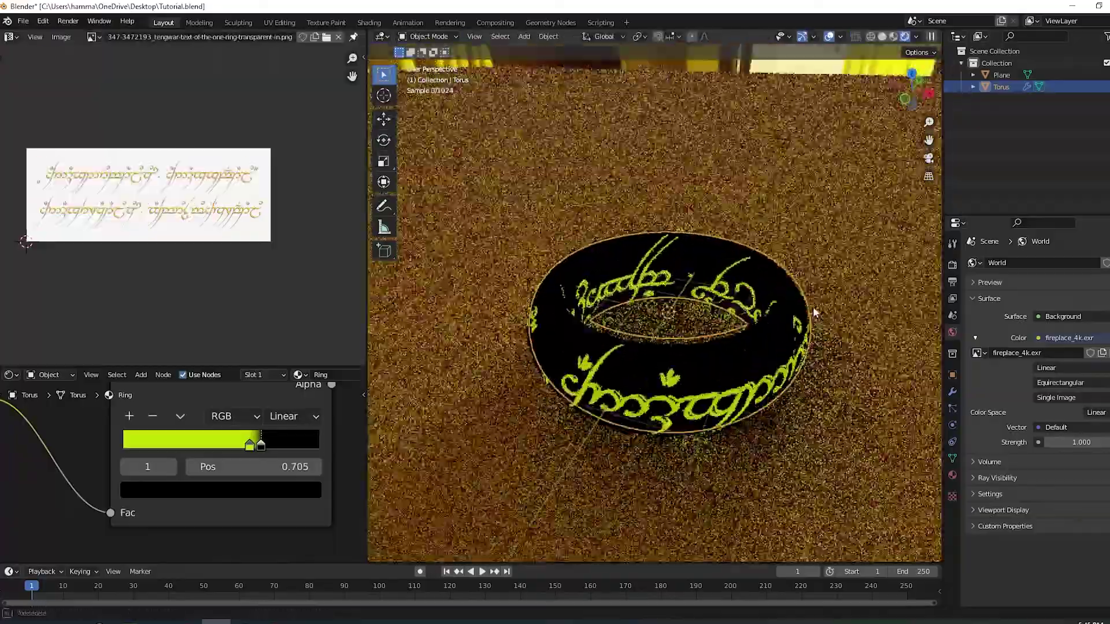
Turn off proportional editing and reposition the ring's inner-surface UV island over the lower inscription line.
key("Tab")
scroll(300, 248, "up", 2)
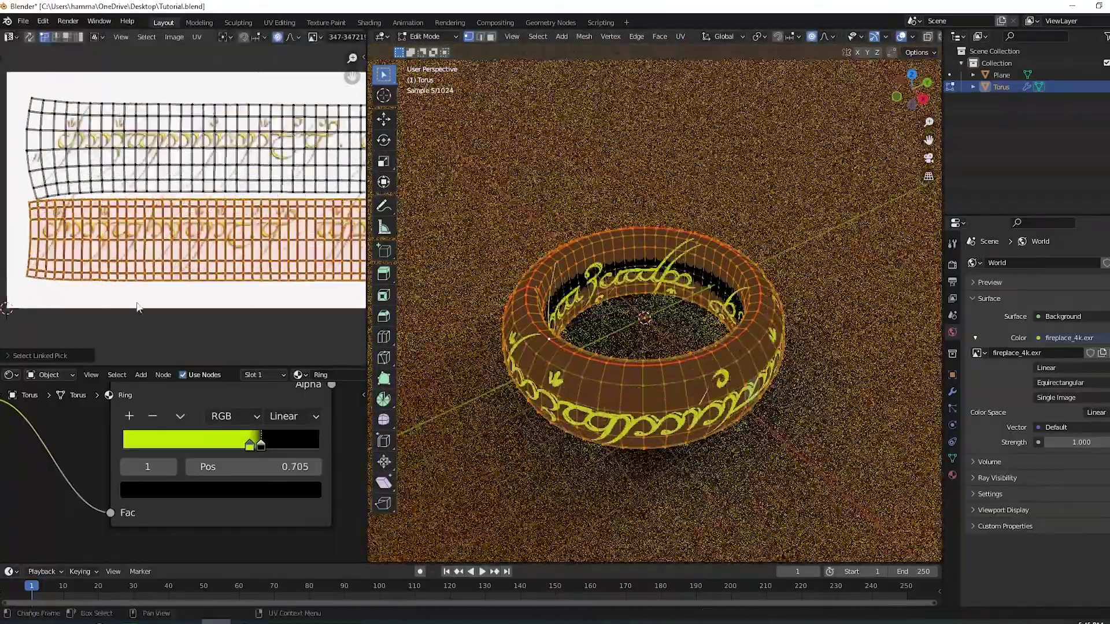
key("g")
key("Escape")
key("o")
scroll(193, 283, "down", 5)
key("l")
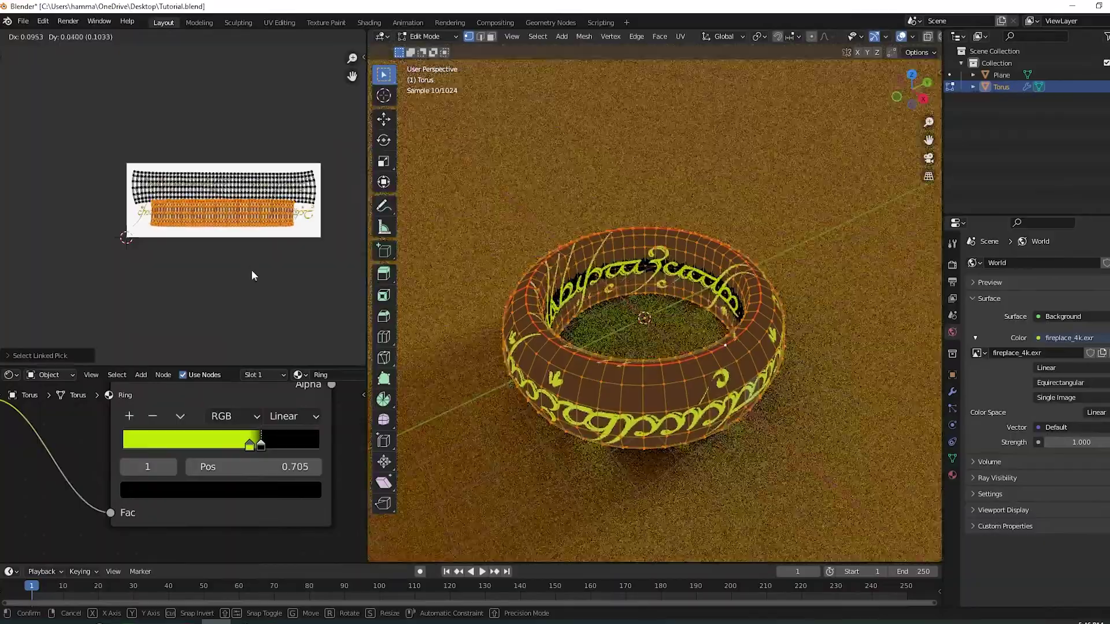
key("r")
Enlarge the lower UV island beyond the image's width and centre it on the lower inscription line.
scroll(248, 250, "up", 3)
key("s")
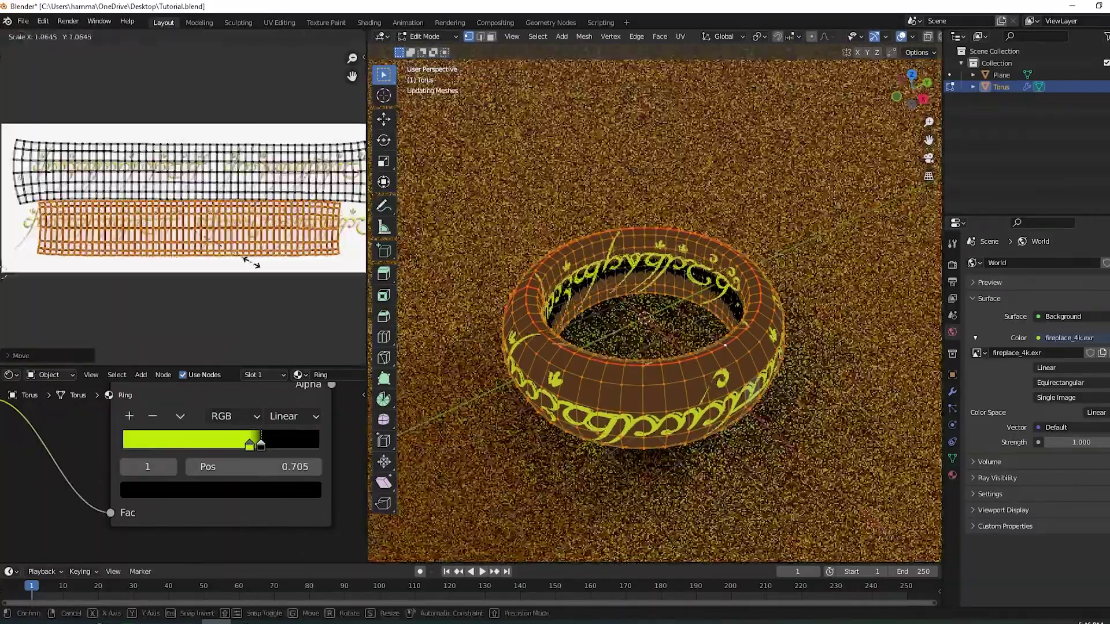
left_click(305, 263)
key("g")
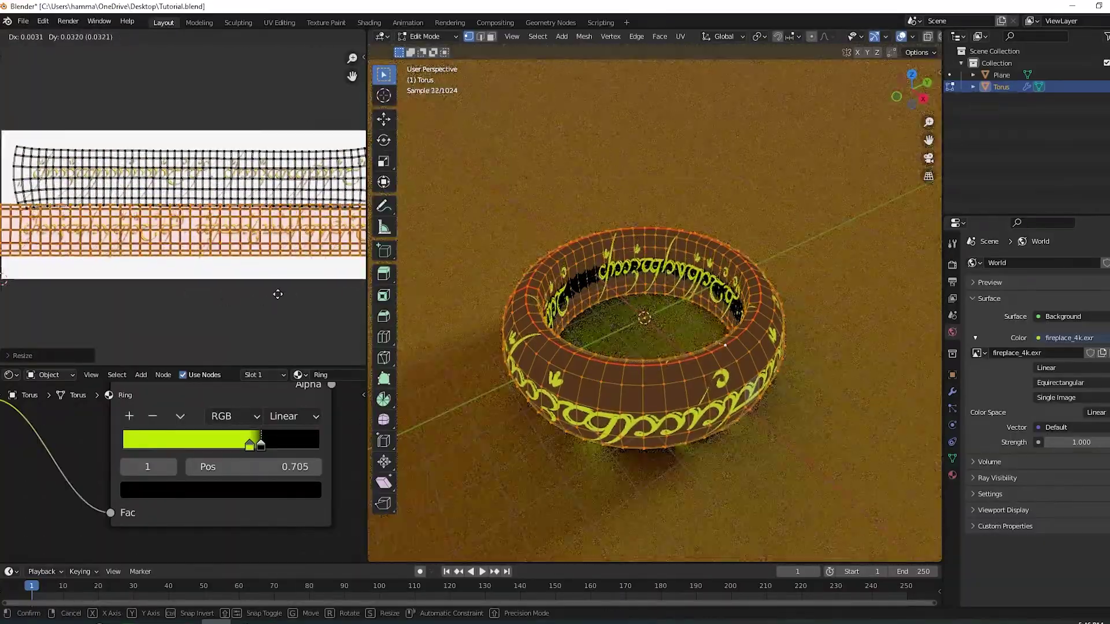
left_click(277, 294)
Select only the upper UV island, shift it slightly onto the upper inscription line and adjust its scale.
key("l")
scroll(129, 208, "down", 2)
key("g")
right_click(214, 191)
key("alt+a")
key("l")
key("g")
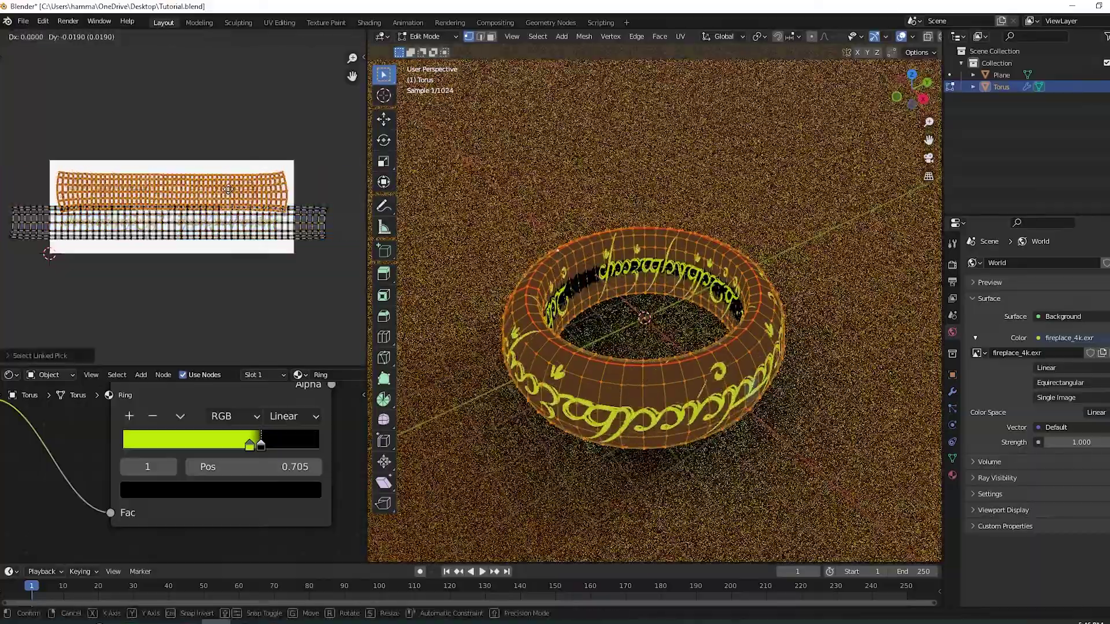
left_click(228, 190)
key("s")
left_click(254, 189)
middle_click_drag(630, 399, 628, 375)
key("Tab")
scroll(648, 374, "down", 4)
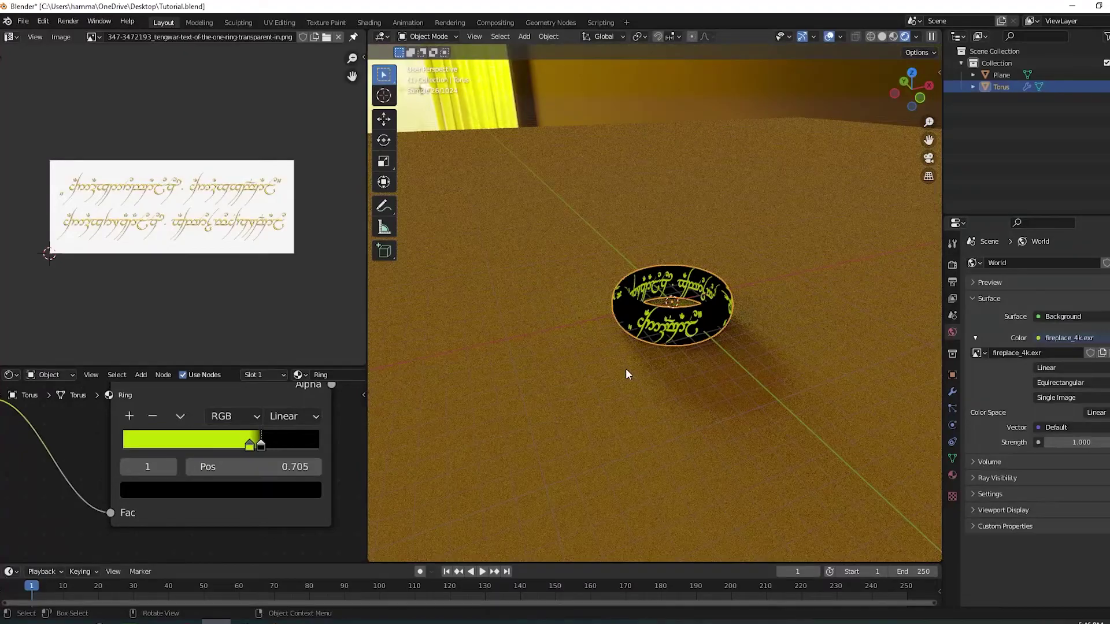
Enlarge the node editor and connect the ColorRamp's Color to the Mix Shader's second input, with the Mix Shader feeding the Material Output.
scroll(196, 498, "down", 5)
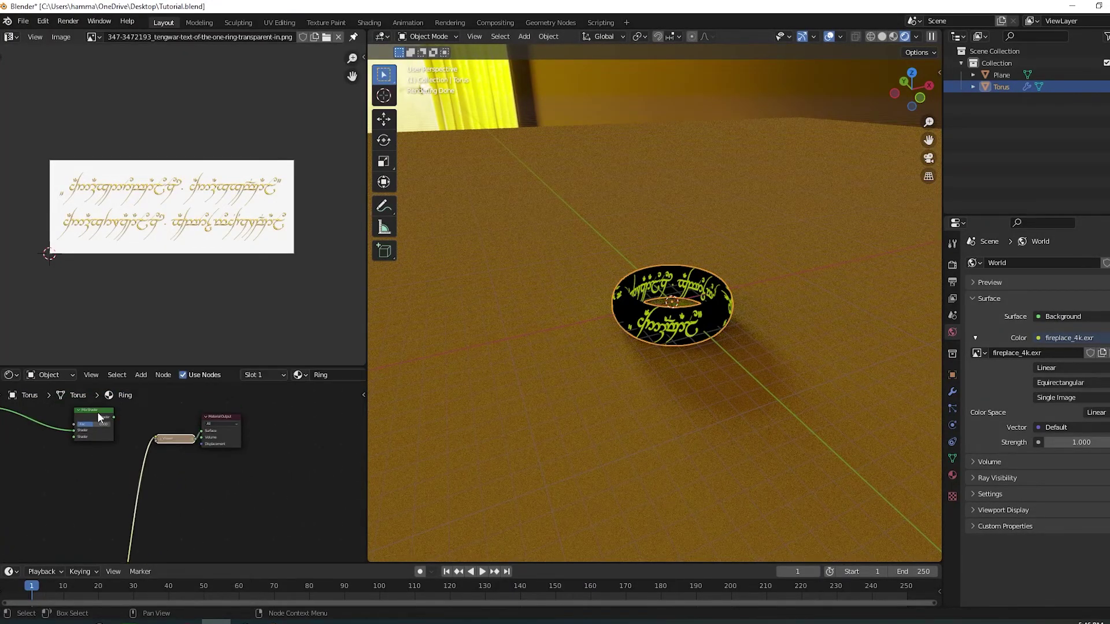
key("g")
left_click_drag(166, 364, 164, 129)
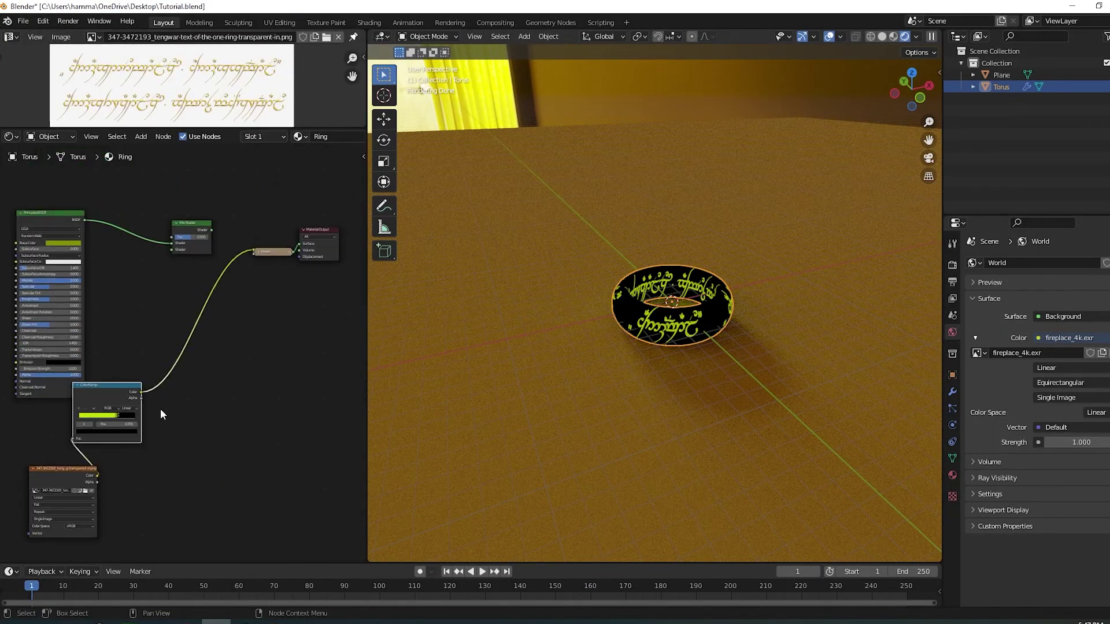
left_click_drag(170, 258, 171, 250)
middle_click_drag(215, 234, 164, 288)
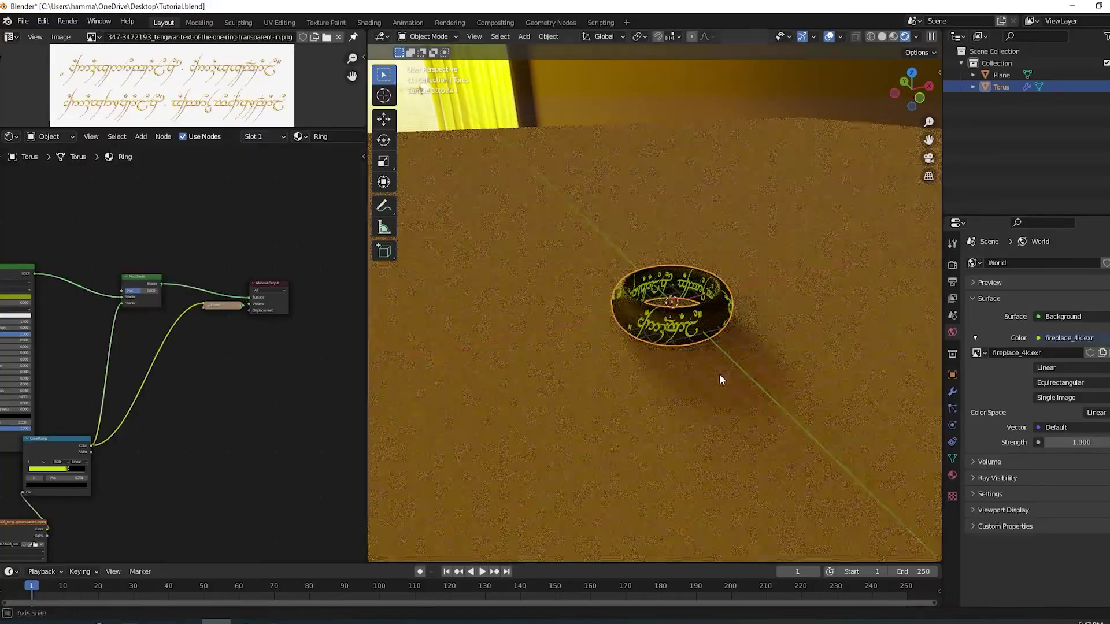
Set the Mix Shader's factor to 0.067 and check the inscription on the ring.
scroll(691, 367, "up", 7)
middle_click_drag(719, 380, 514, 378)
scroll(665, 368, "down", 6)
scroll(95, 452, "up", 5)
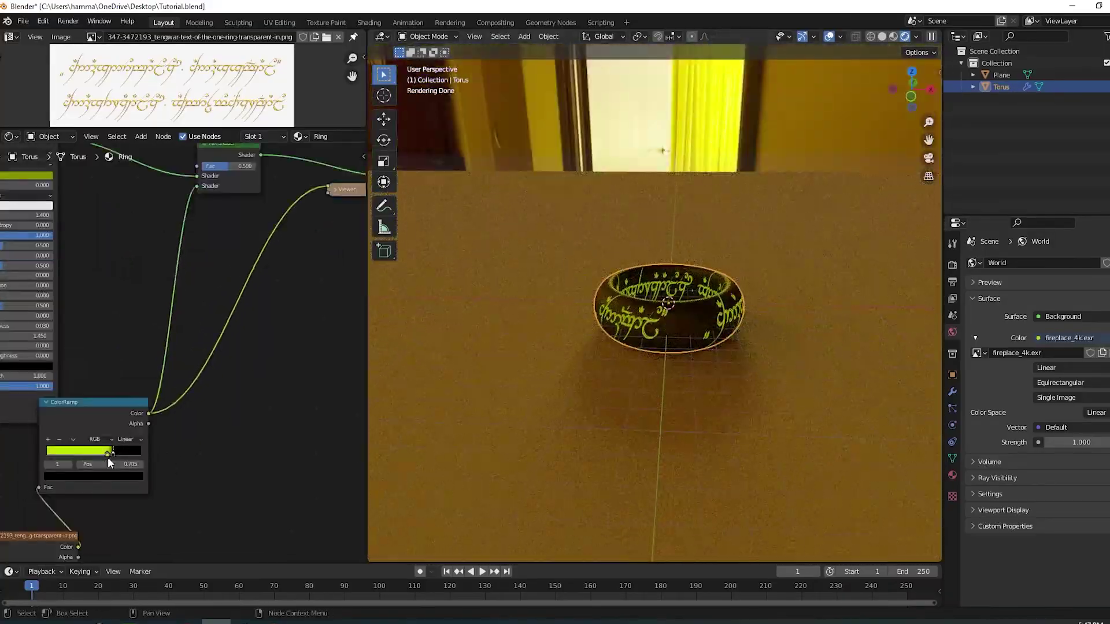
left_click_drag(229, 166, 205, 165)
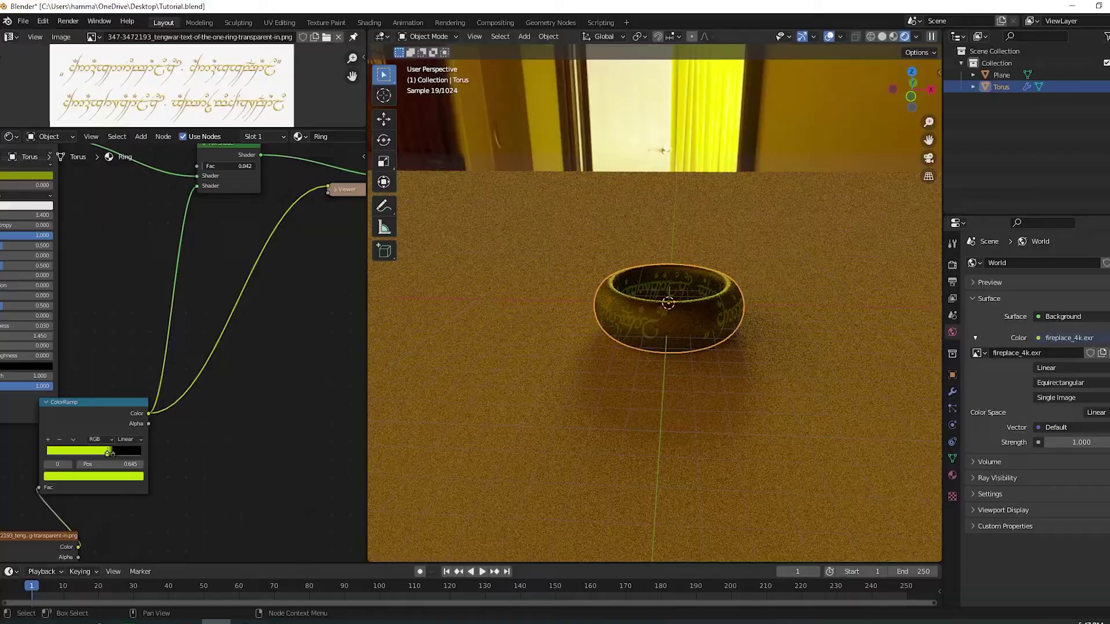
middle_click_drag(667, 346, 543, 328)
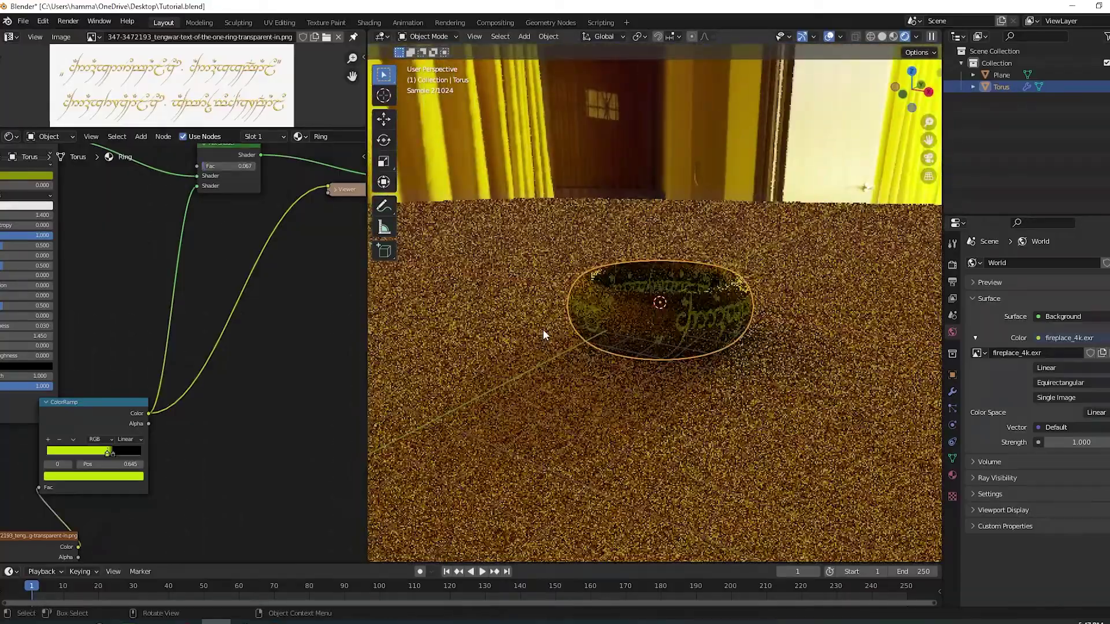
Darken the ColorRamp's yellow-green stop to an olive green with a value of about 0.19 and check the ring without overlays.
middle_click_drag(178, 491, 226, 399)
scroll(191, 381, "up", 3)
left_click(136, 394)
left_click_drag(167, 225, 167, 260)
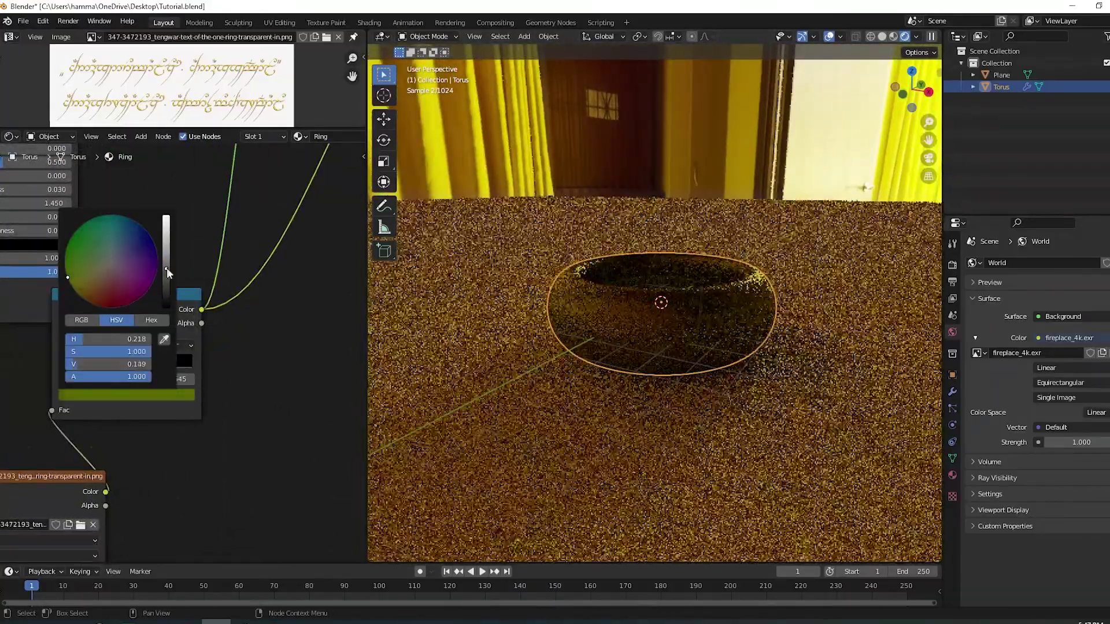
middle_click_drag(688, 388, 599, 424)
left_click(829, 36)
middle_click_drag(754, 343, 685, 348)
scroll(760, 347, "down", 2)
scroll(761, 347, "up", 1)
left_click(829, 37)
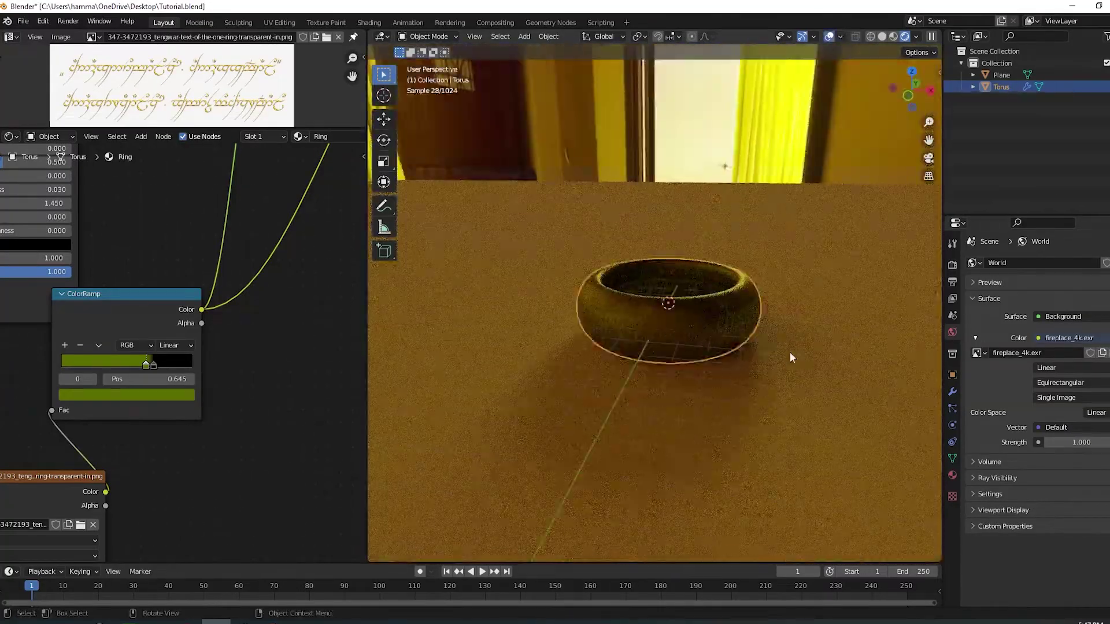
Duplicate the inscription Image Texture node and place the copy in the free space beside the original nodes.
middle_click_drag(790, 356, 858, 355)
middle_click_drag(245, 409, 184, 379)
scroll(184, 380, "down", 4)
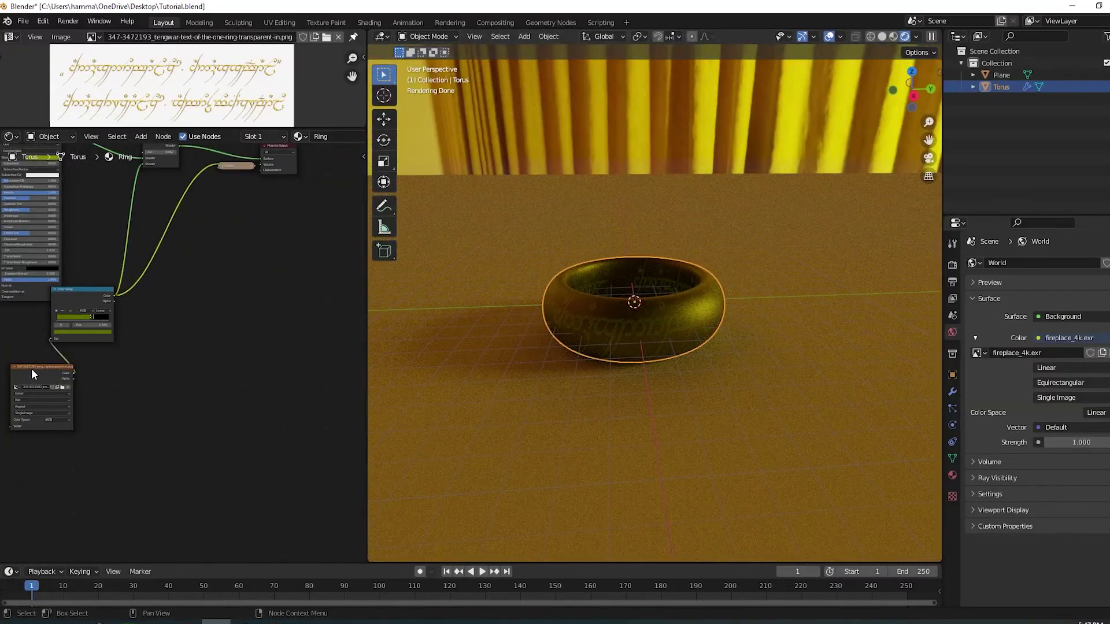
left_click(31, 369)
key("shift+d")
left_click(211, 372)
middle_click_drag(297, 359, 184, 347)
Add a second ColorRamp node and connect the duplicated Image Texture's Color output to its Fac input.
key("shift+a")
left_click(224, 356)
type("col")
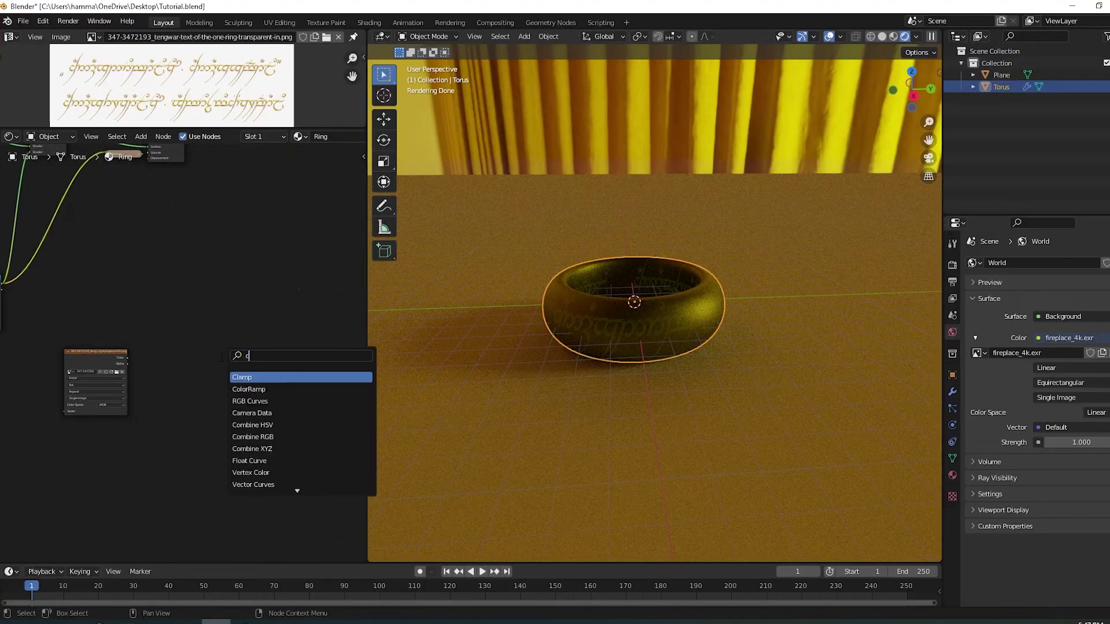
left_click(252, 379)
left_click(211, 361)
scroll(176, 352, "up", 2)
left_click_drag(95, 362, 144, 405)
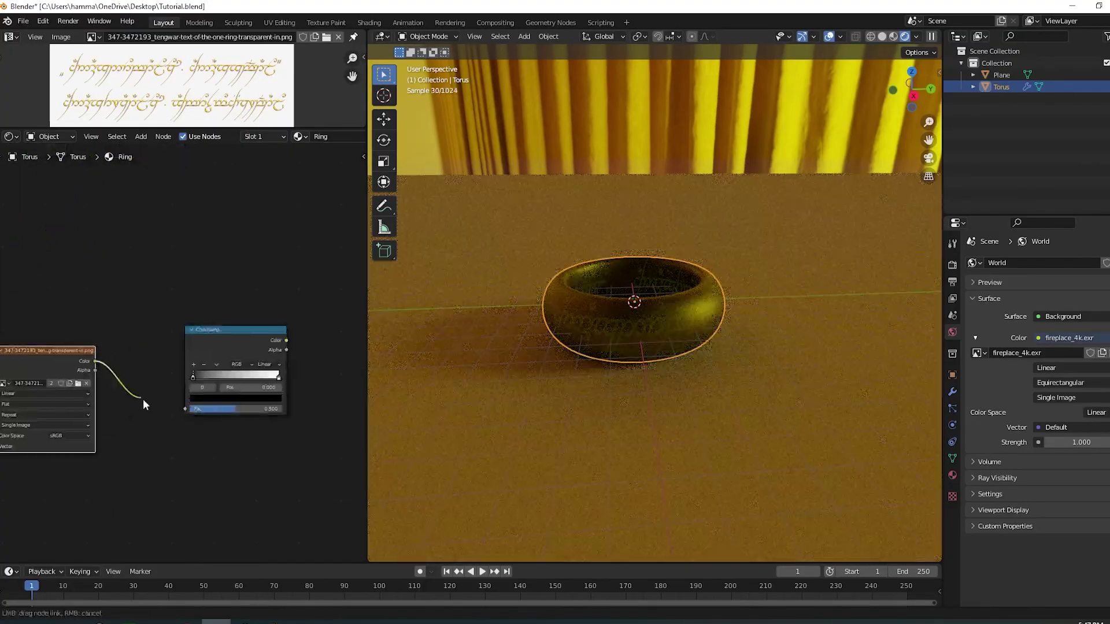
Make the new ColorRamp's first stop bright yellow and move it to position 0.641.
left_click(193, 378)
left_click_drag(262, 333, 262, 277)
left_click_drag(226, 312, 198, 323)
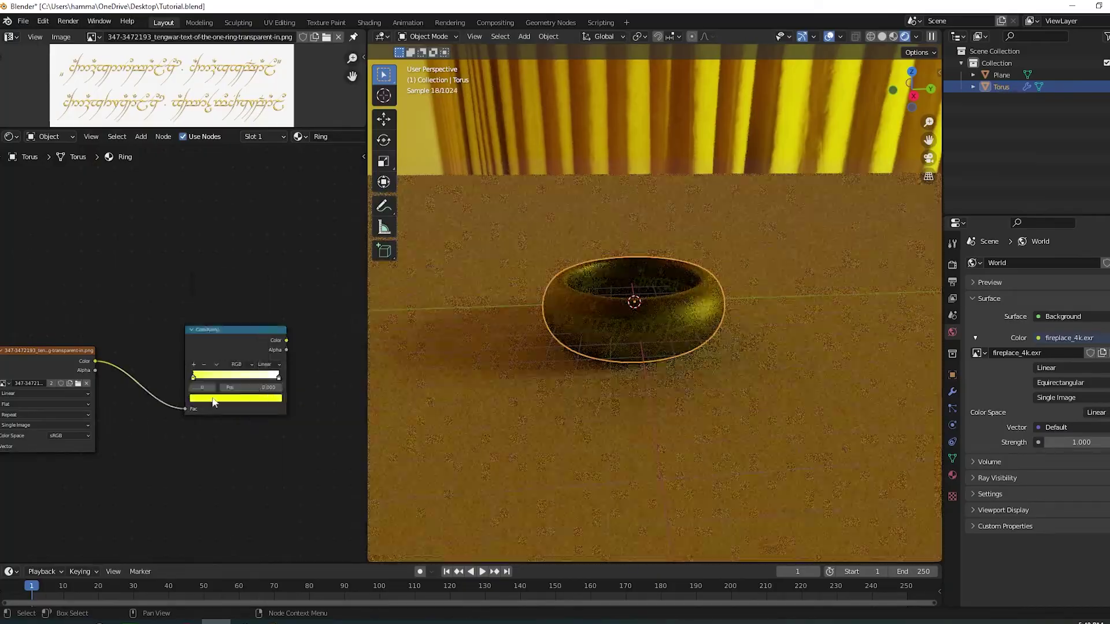
left_click_drag(183, 376, 228, 377)
Make the new ColorRamp's second stop black and slide it close to the yellow stop.
left_click(267, 375)
left_click(245, 396)
left_click_drag(252, 284, 251, 337)
left_click_drag(267, 376, 238, 376)
left_click(230, 376)
Add an Emission node and connect the yellow ColorRamp's Color output to its Color input.
middle_click_drag(209, 251, 193, 396)
scroll(272, 313, "down", 6)
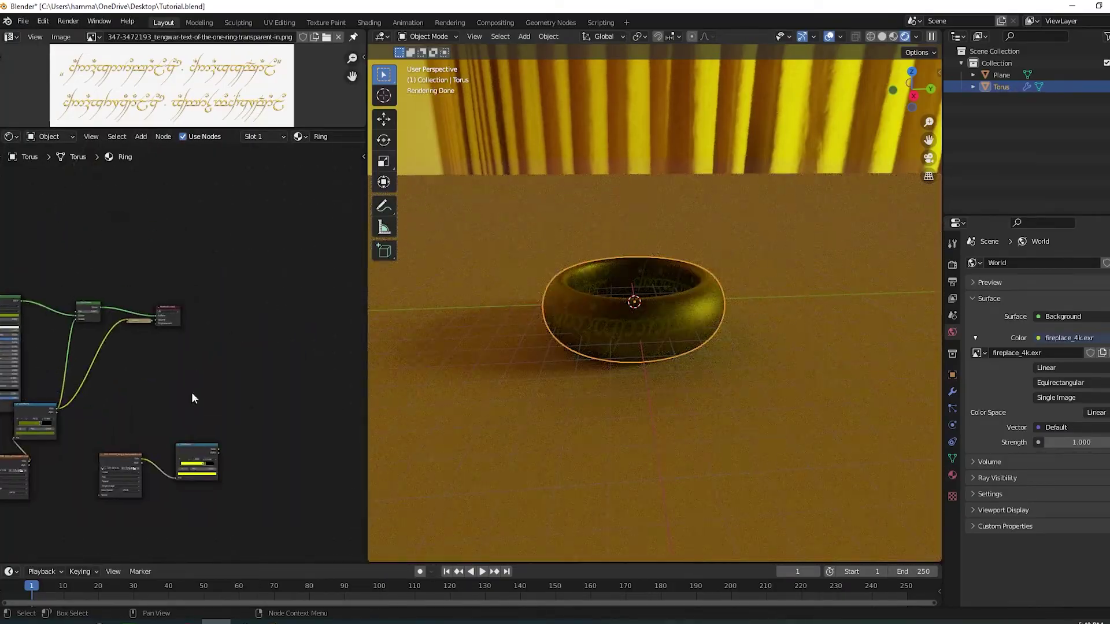
scroll(190, 376, "up", 3)
key("shift+a")
left_click(213, 396)
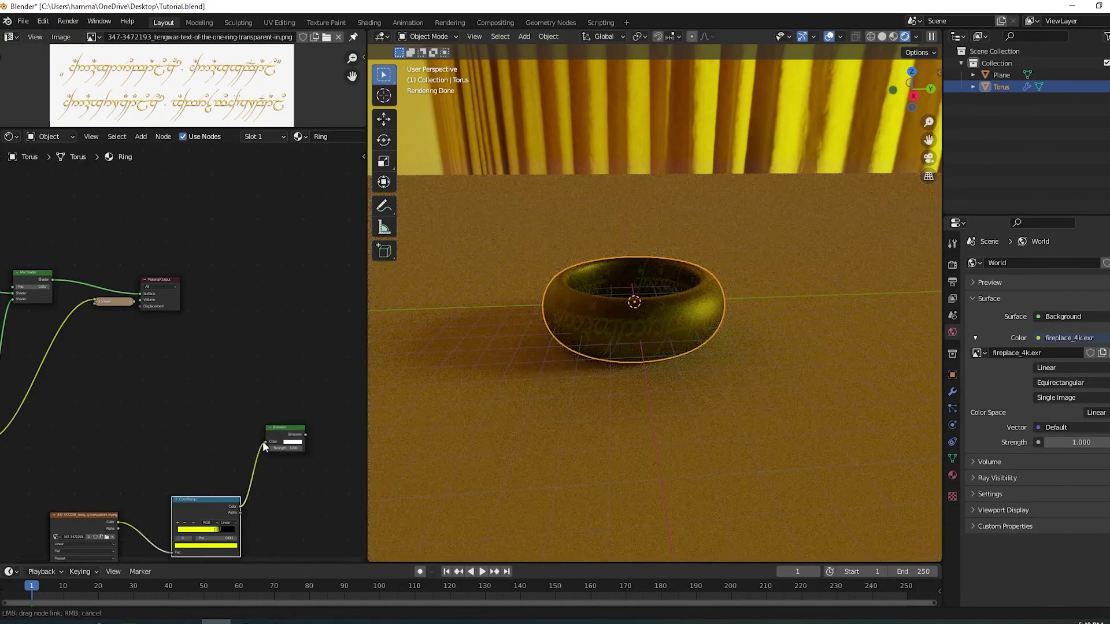
Insert a second Mix Shader before the Material Output and connect the Emission node to its second shader input.
left_click(336, 280)
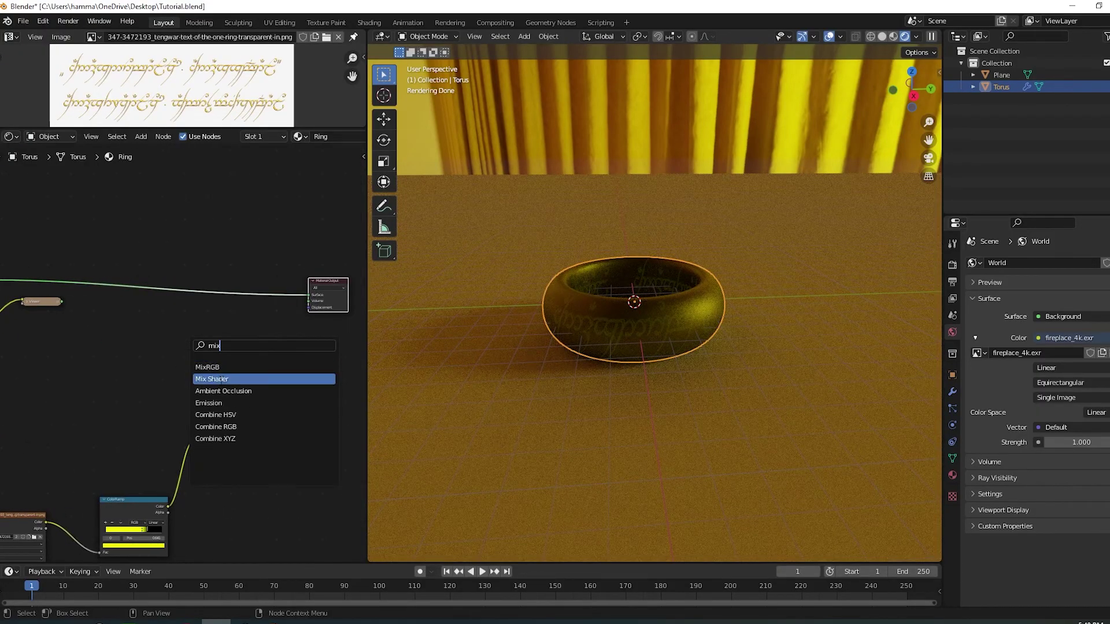
middle_click_drag(137, 378, 181, 418)
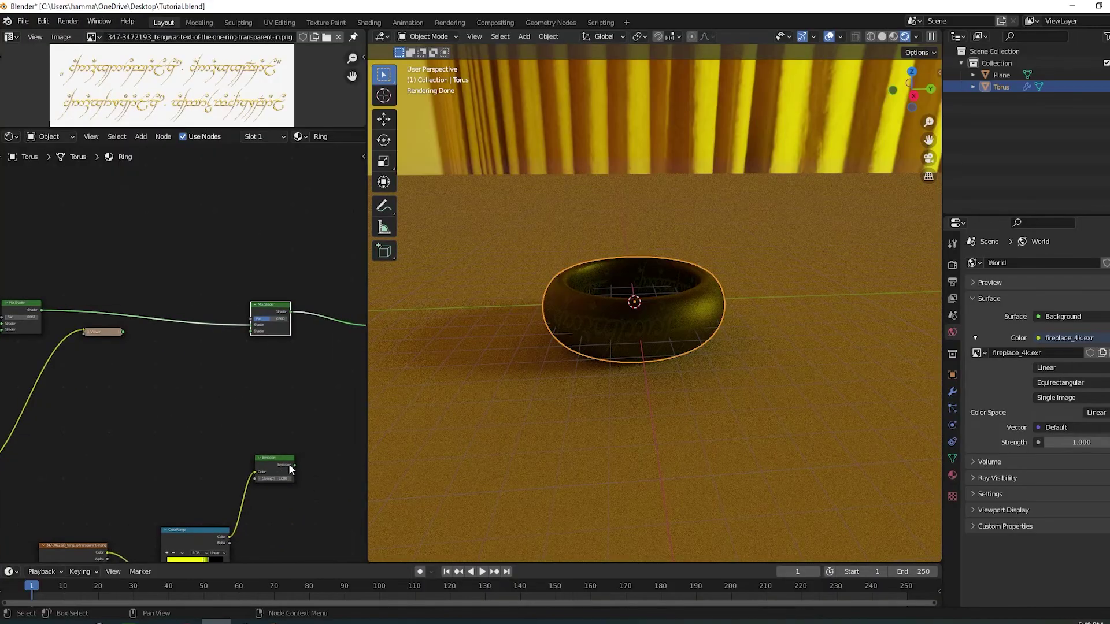
left_click_drag(253, 339, 251, 334)
Raise the Emission node's strength to about 44.6 so the inscription glows.
middle_click_drag(218, 414, 139, 185)
scroll(202, 411, "up", 8)
middle_click_drag(659, 327, 722, 323)
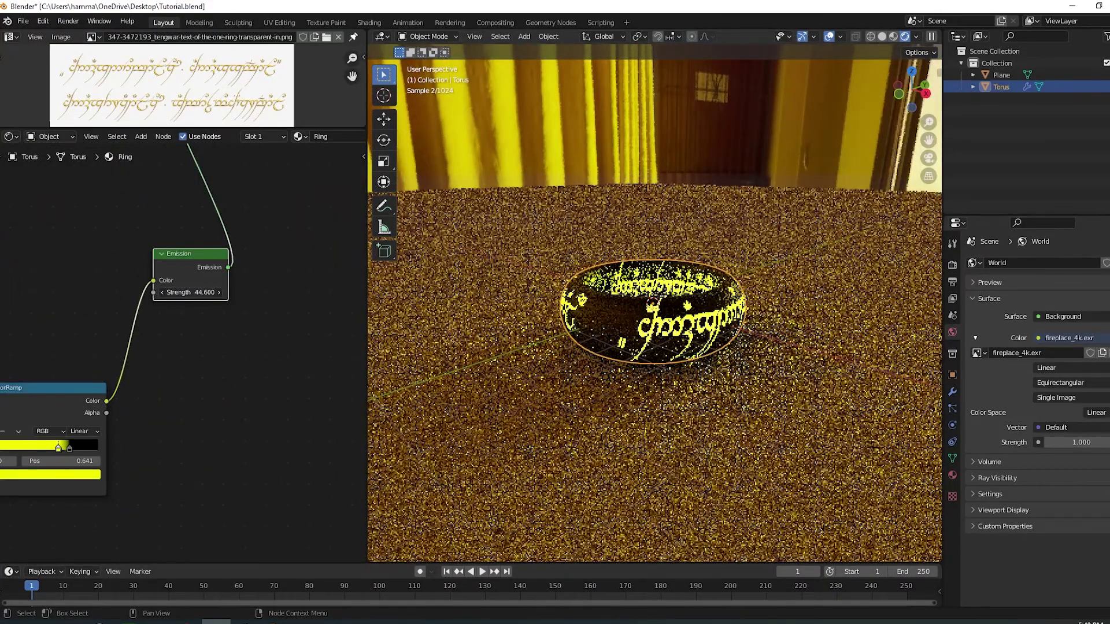
left_click_drag(193, 292, 220, 292)
scroll(196, 341, "up", 8)
middle_click_drag(220, 305, 213, 437)
Hide the viewport overlays and give the ground plane a new material.
left_click(622, 396)
middle_click_drag(711, 341, 651, 370)
scroll(523, 370, "up", 4)
left_click(828, 36)
scroll(641, 324, "down", 8)
left_click(295, 137)
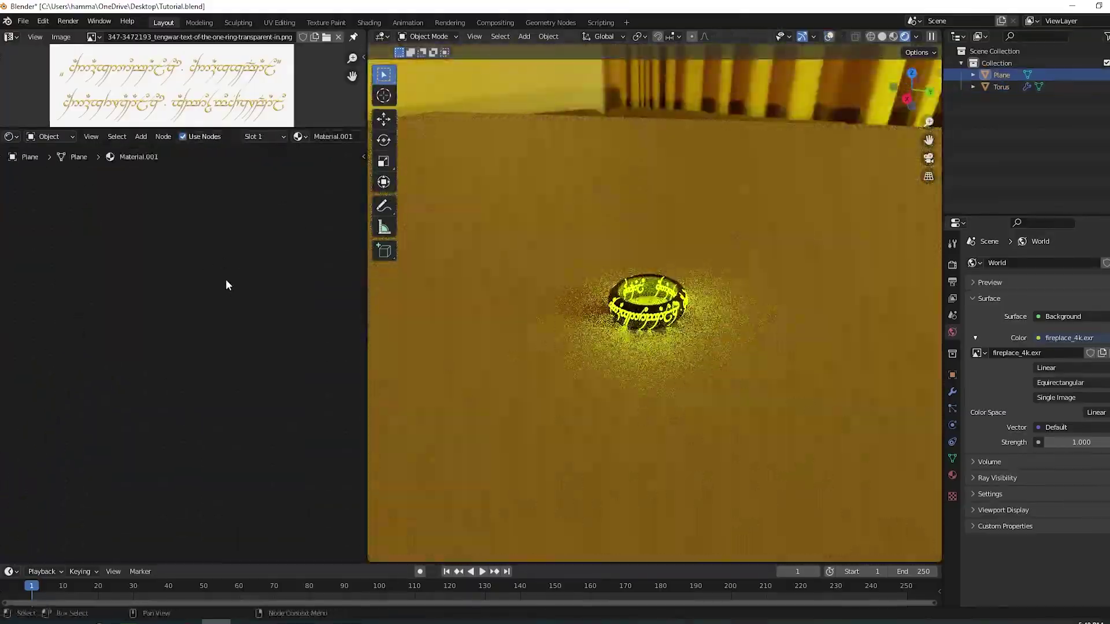
Open the Principled Texture Setup file browser for the plane material's Principled BSDF node.
key("Home")
key("ctrl+shift+t")
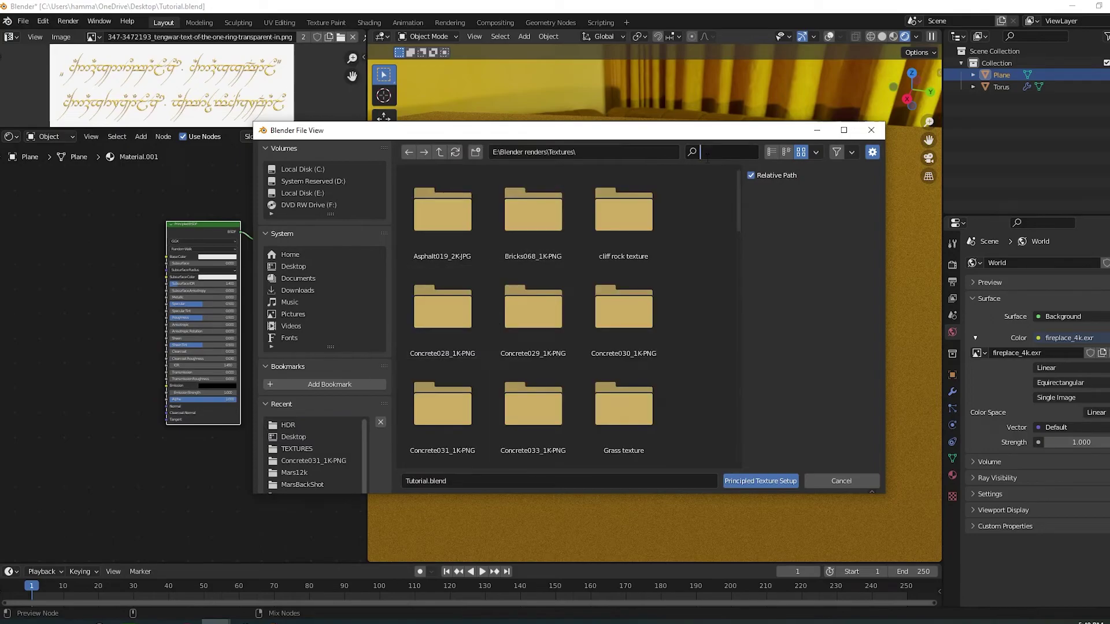